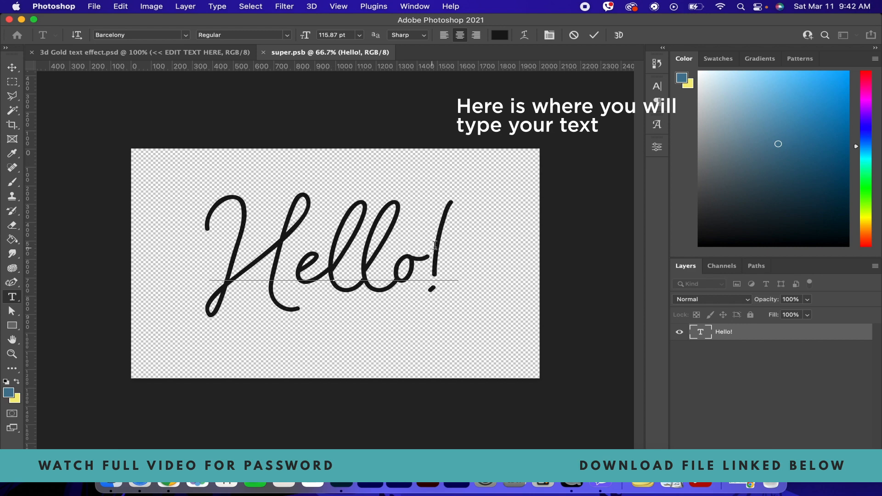
Replace the entire text in super.psb with "Let's go!", then save and close the smart object document
{"action": "key", "text": "super+a"}
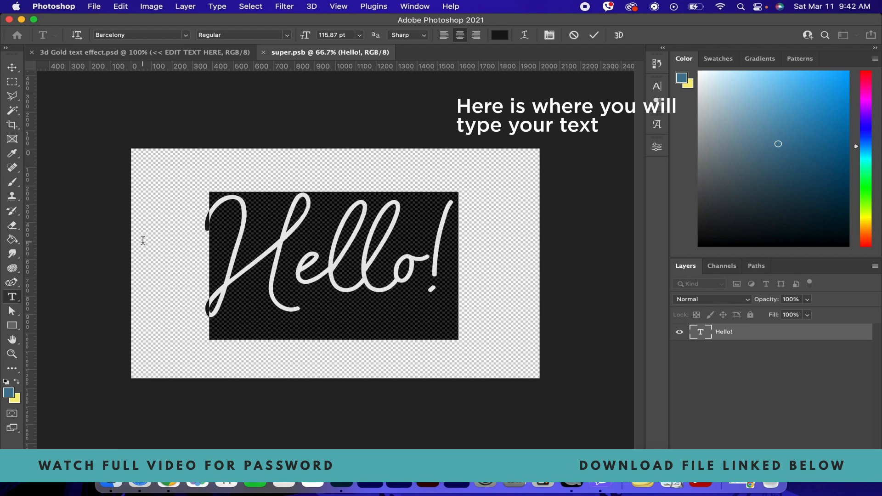
{"action": "type", "text": "Let"}
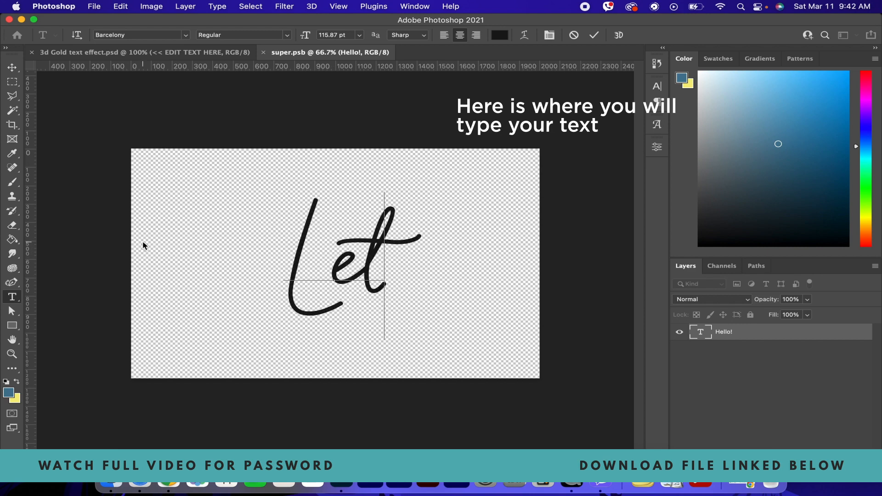
{"action": "type", "text": "'s"}
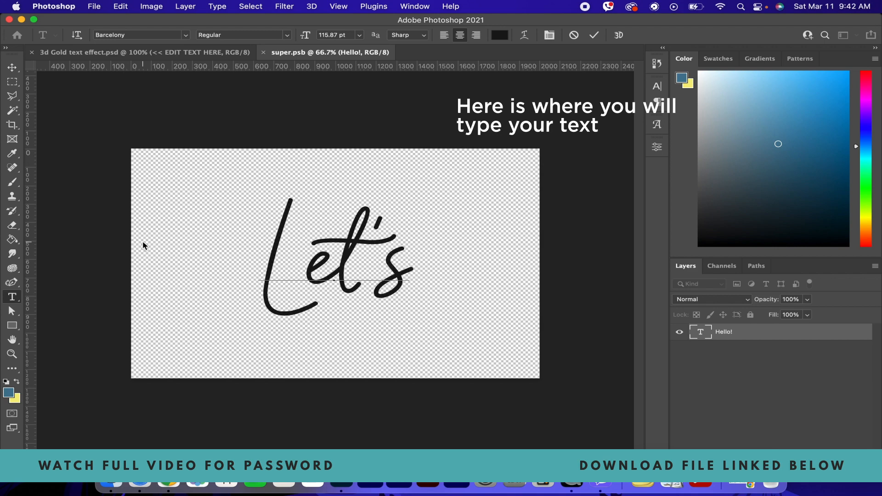
{"action": "type", "text": " go!"}
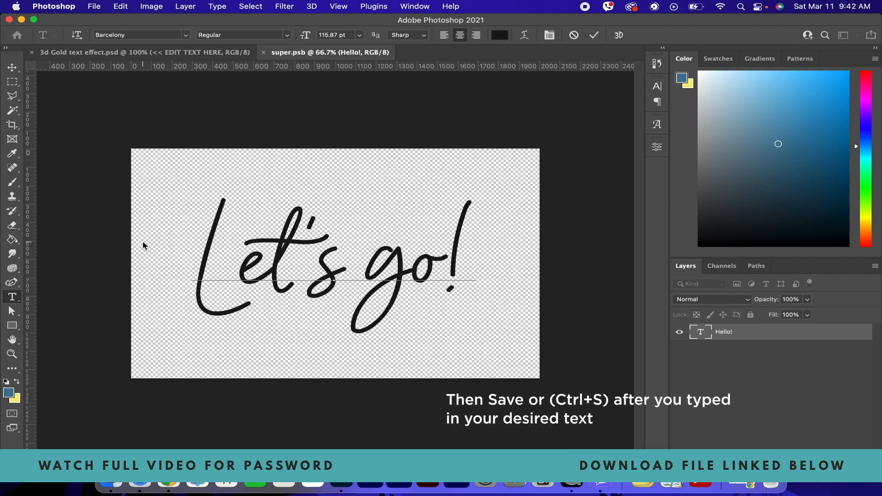
{"action": "left_click", "coordinate": [12, 67]}
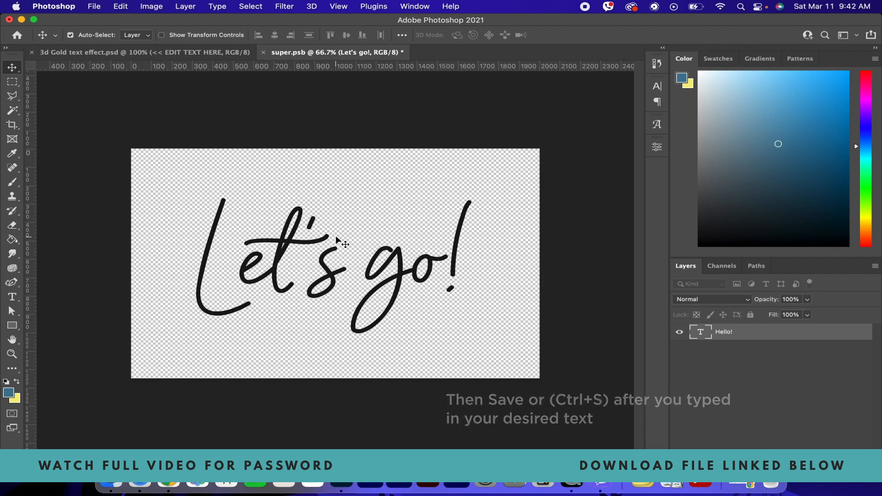
{"action": "key", "text": "super+s"}
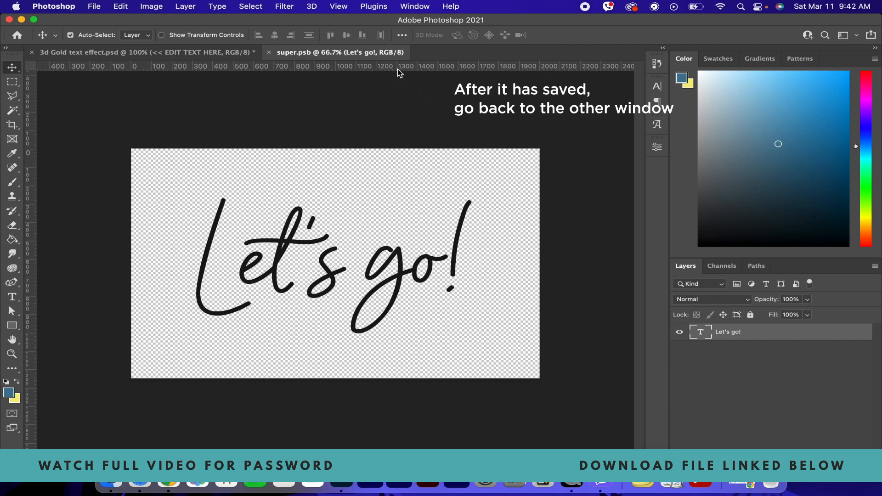
{"action": "left_click", "coordinate": [269, 52]}
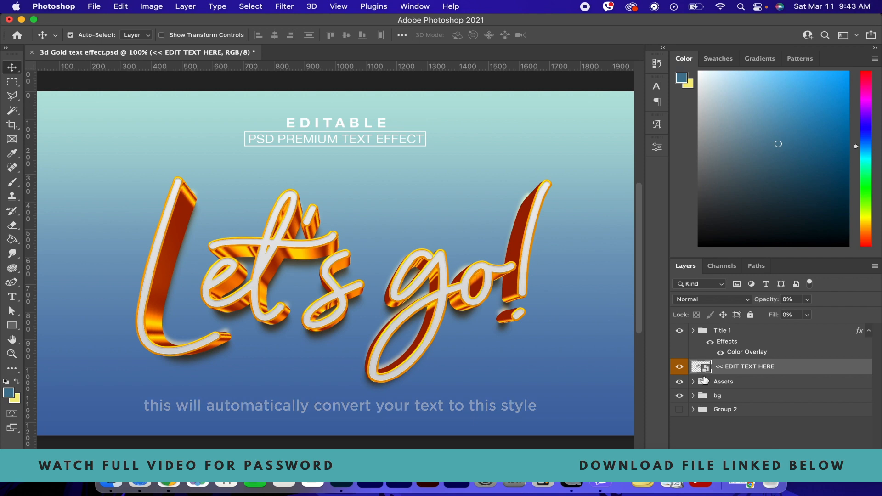
Reopen the << EDIT TEXT HERE smart object, replace its whole text with "Sale!", and save it
{"action": "double_click", "coordinate": [701, 367]}
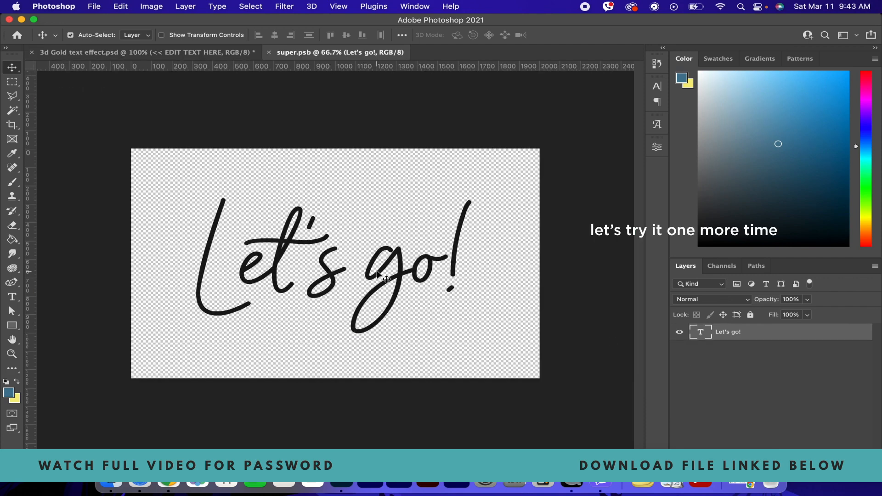
{"action": "left_click", "coordinate": [204, 53]}
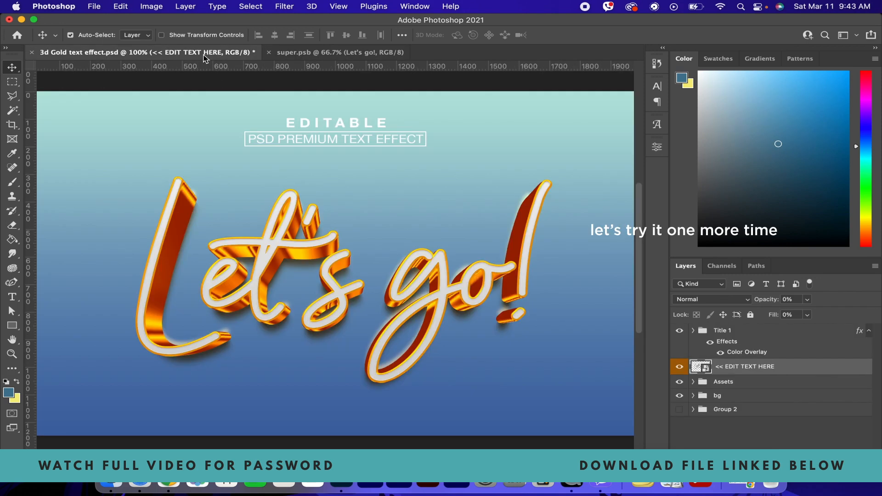
{"action": "left_click", "coordinate": [334, 55]}
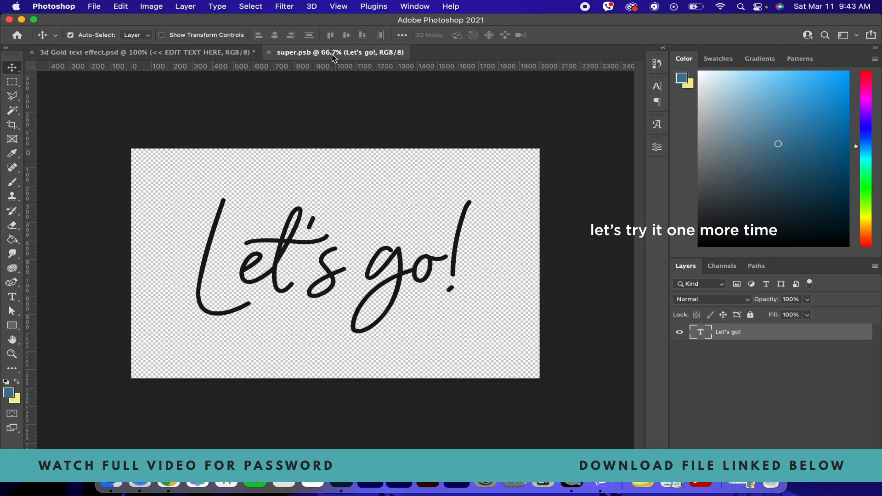
{"action": "key", "text": "t"}
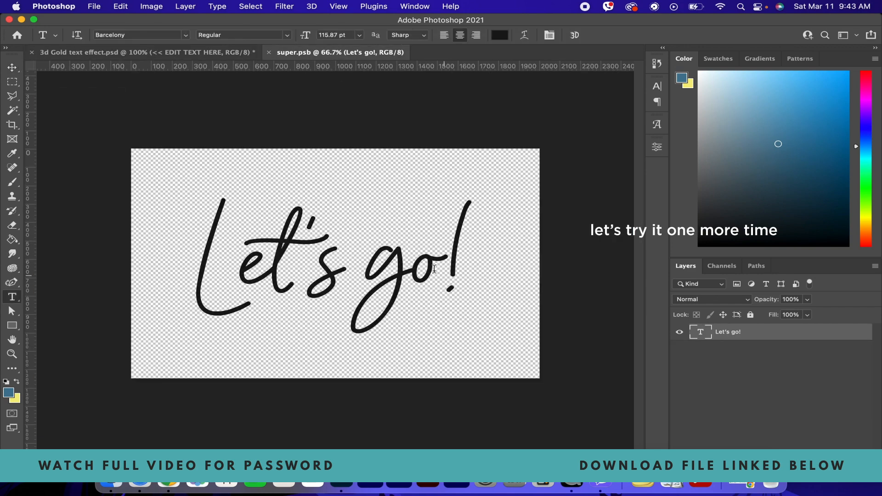
{"action": "left_click", "coordinate": [438, 270]}
{"action": "left_click", "coordinate": [457, 265]}
{"action": "key", "text": "super+a"}
{"action": "type", "text": "S"}
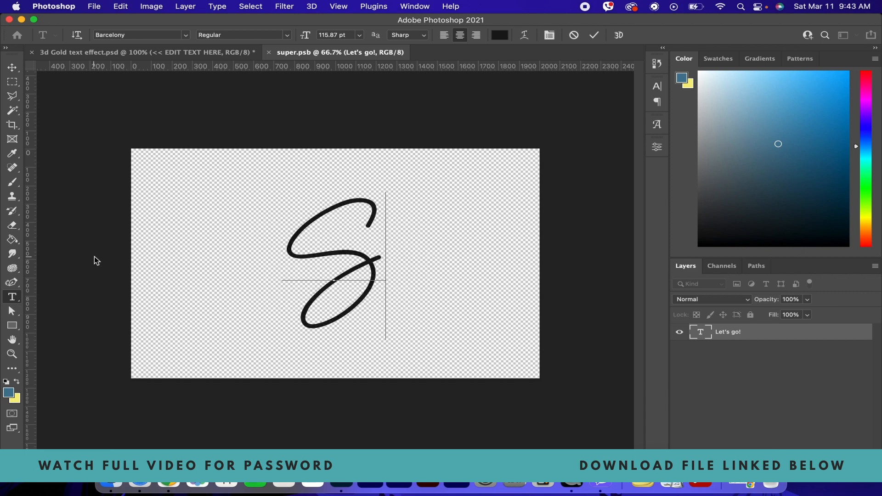
{"action": "type", "text": "ale!"}
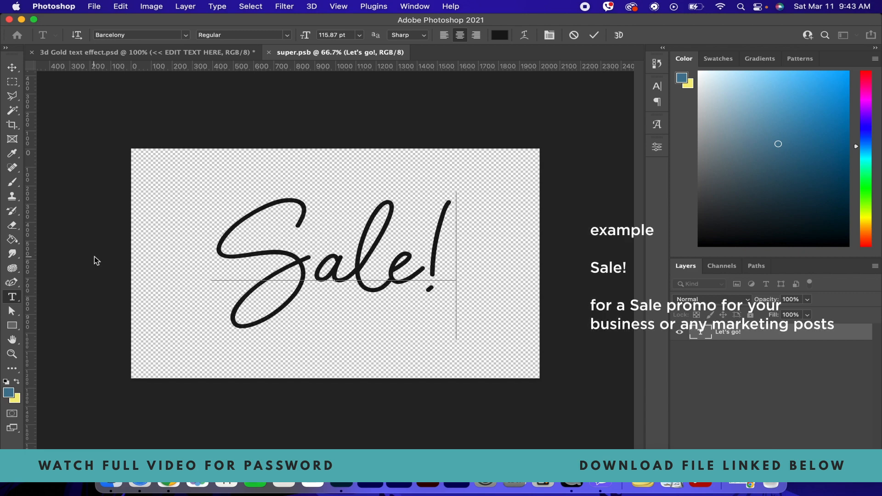
{"action": "left_click", "coordinate": [13, 68]}
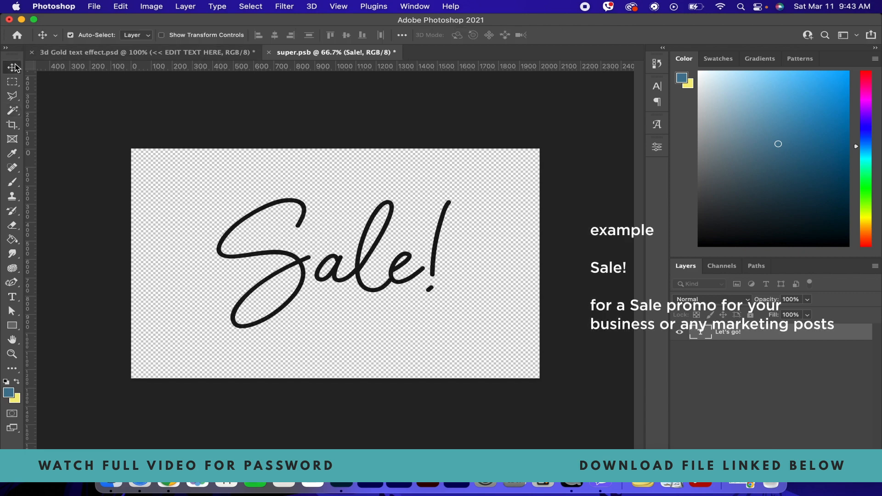
{"action": "key", "text": "super+s"}
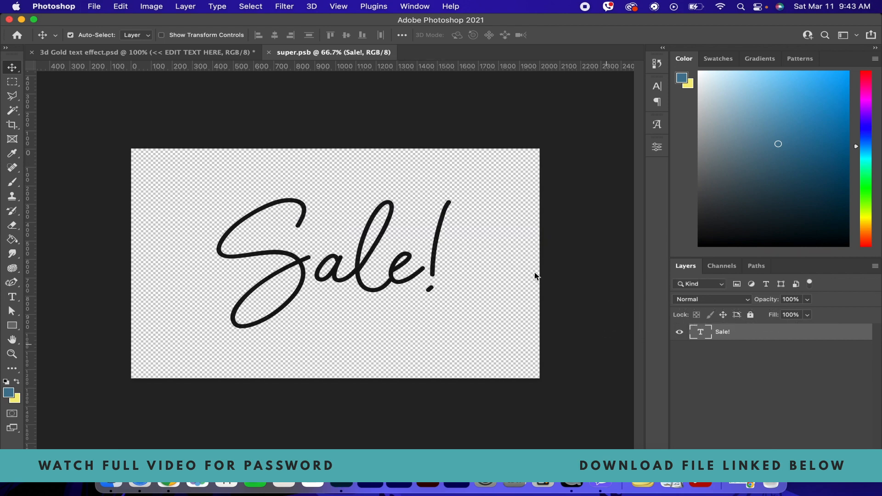
Return to the 3d Gold text effect document and check the styled text with the bg group temporarily hidden
{"action": "left_click", "coordinate": [189, 56]}
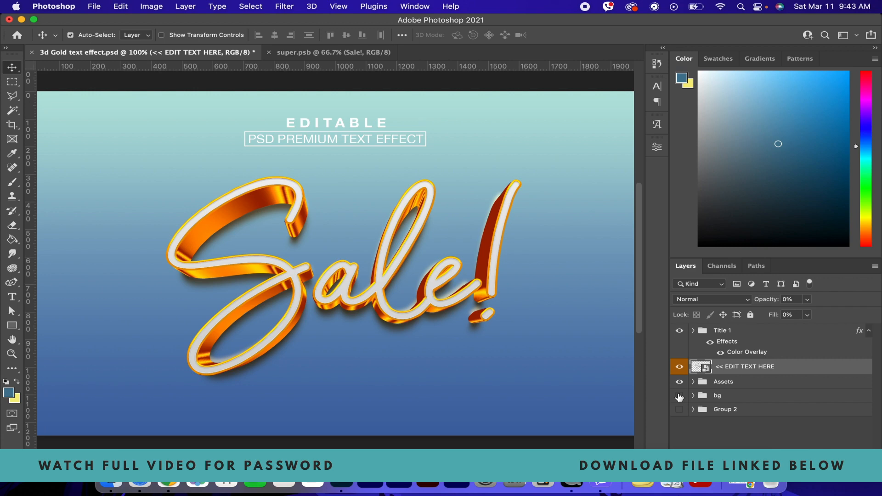
{"action": "left_click", "coordinate": [680, 396]}
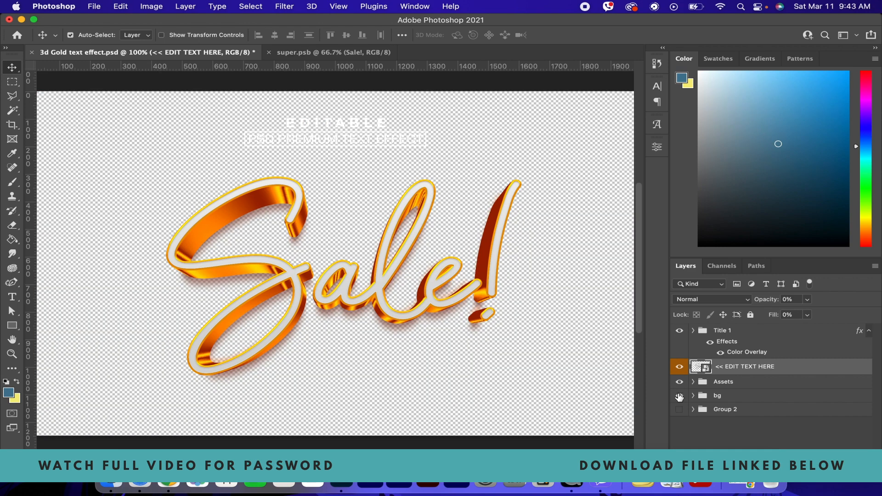
{"action": "left_click", "coordinate": [680, 396]}
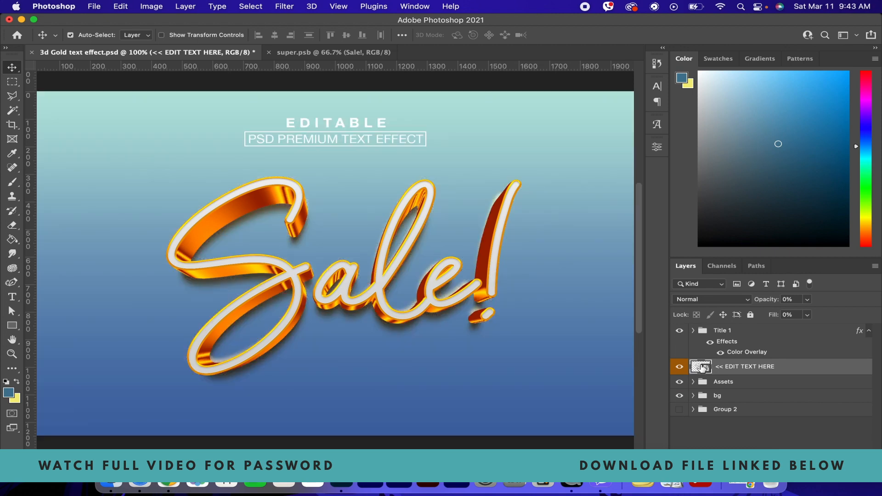
Open the << EDIT TEXT HERE smart object, change its text to "Summer!", and save it
{"action": "double_click", "coordinate": [703, 368]}
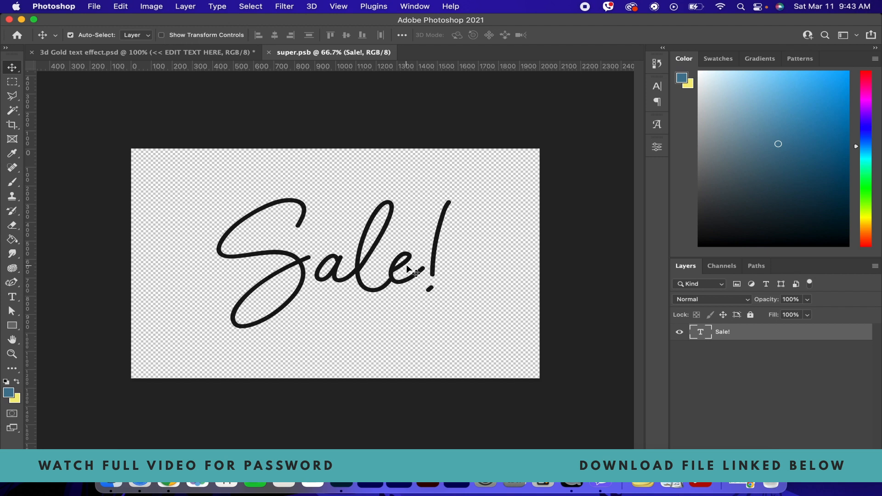
{"action": "key", "text": "t"}
{"action": "left_click", "coordinate": [414, 271]}
{"action": "key", "text": "shift+Left"}
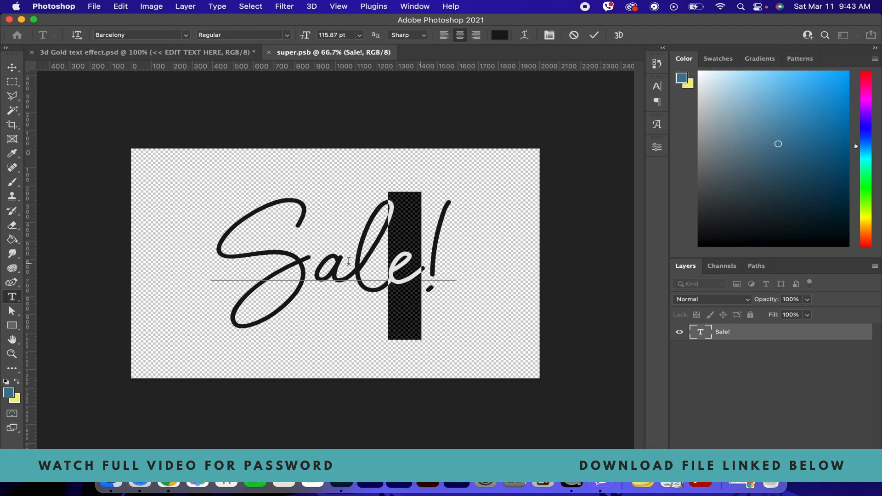
{"action": "key", "text": "shift+Left"}
{"action": "key", "text": "shift+Left"}
{"action": "type", "text": "ummer"}
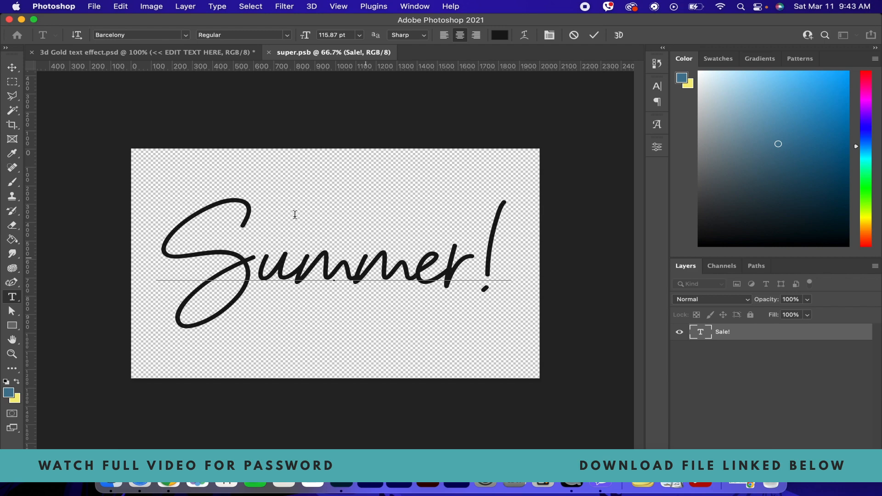
{"action": "left_click", "coordinate": [12, 68]}
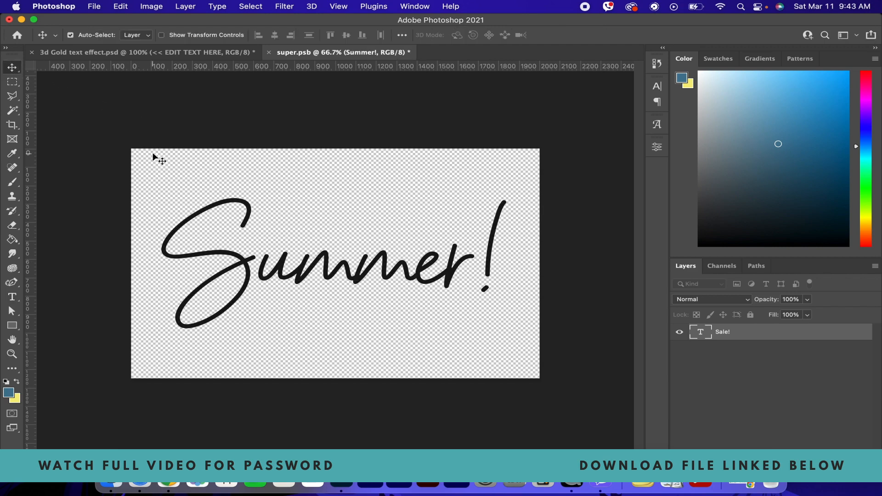
{"action": "key", "text": "super+s"}
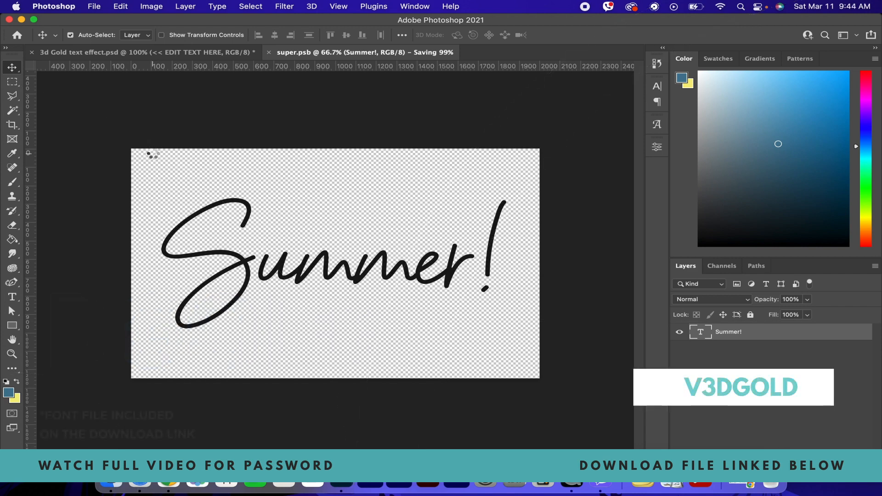
Return to the 3d Gold text effect document and examine the updated 3D gold lettering at different magnifications
{"action": "left_click", "coordinate": [214, 54]}
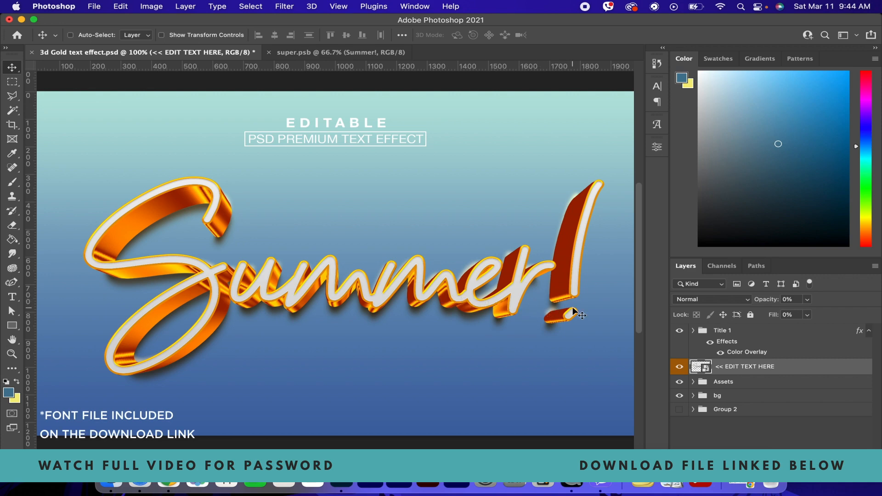
{"action": "key", "text": "super+minus"}
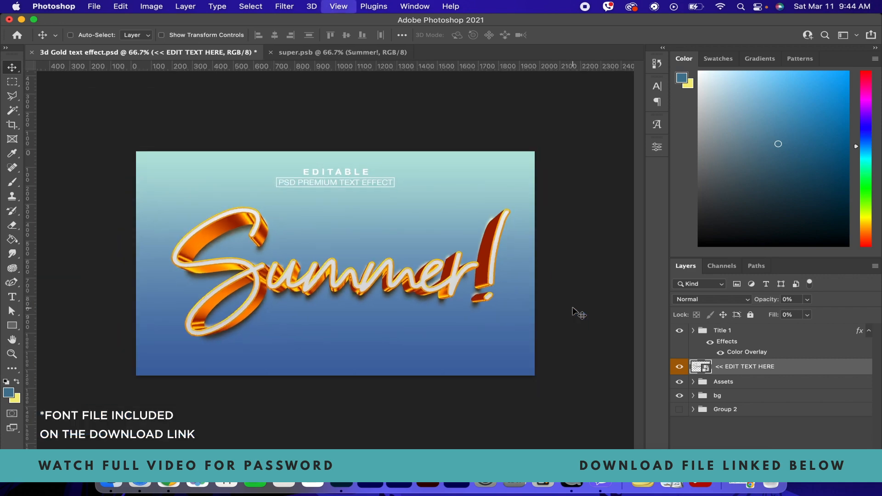
{"action": "key", "text": "super+minus"}
{"action": "key", "text": "super+plus"}
{"action": "key", "text": "super+plus"}
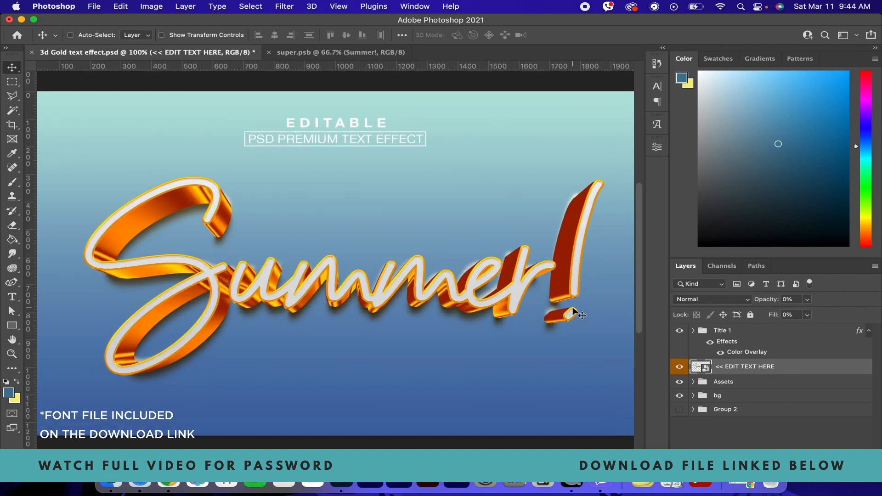
{"action": "scroll", "coordinate": [574, 313], "scroll_direction": "right", "scroll_amount": 3}
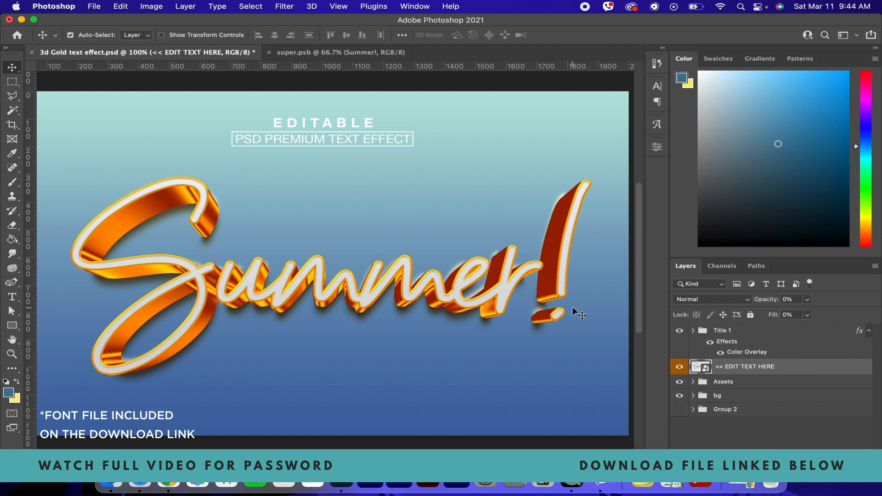
{"action": "key", "text": "super+minus"}
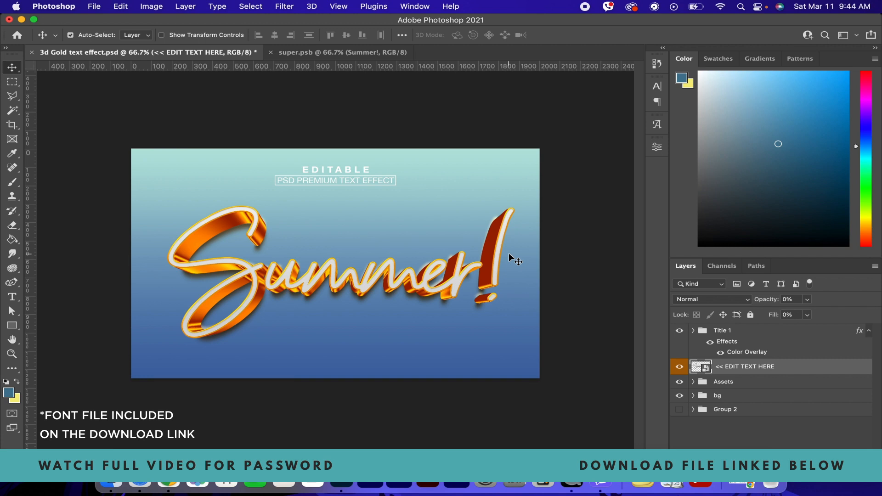
{"action": "key", "text": "super+plus"}
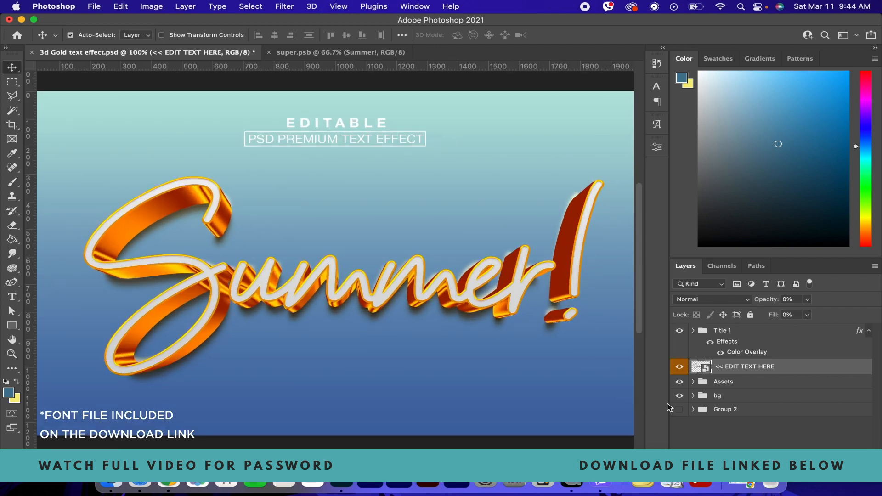
Hide the bg and Title 1 groups, and set the document's Export As format to PNG
{"action": "left_click", "coordinate": [680, 396]}
{"action": "left_click", "coordinate": [680, 330]}
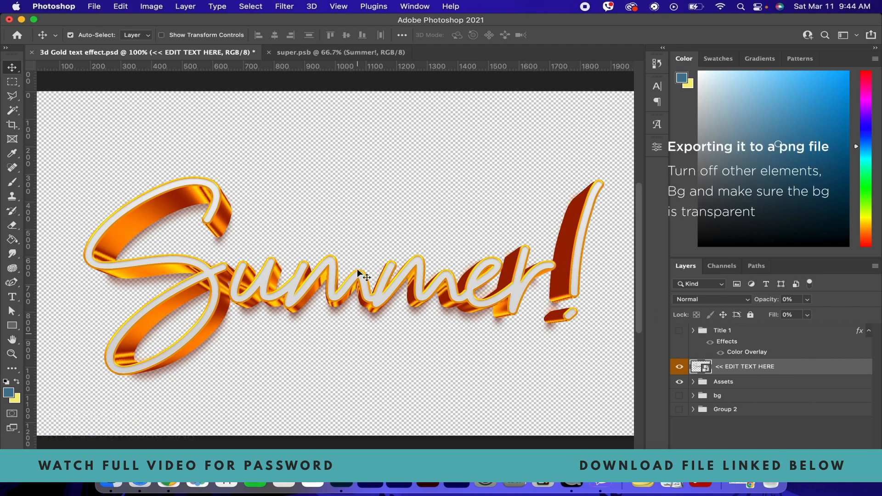
{"action": "left_click", "coordinate": [95, 7]}
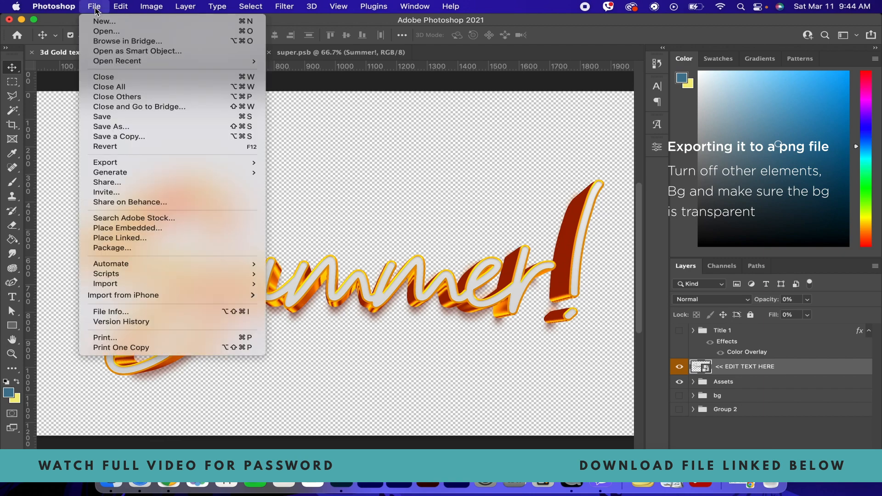
{"action": "mouse_move", "coordinate": [145, 165]}
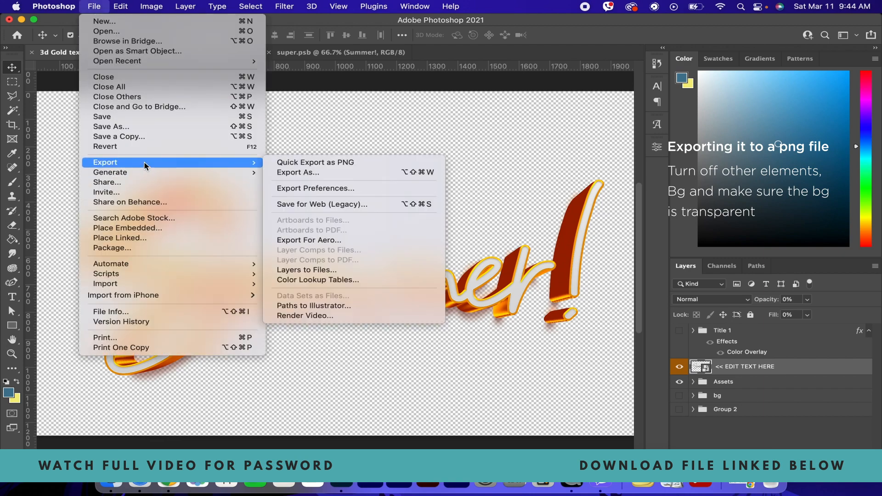
{"action": "left_click", "coordinate": [284, 174]}
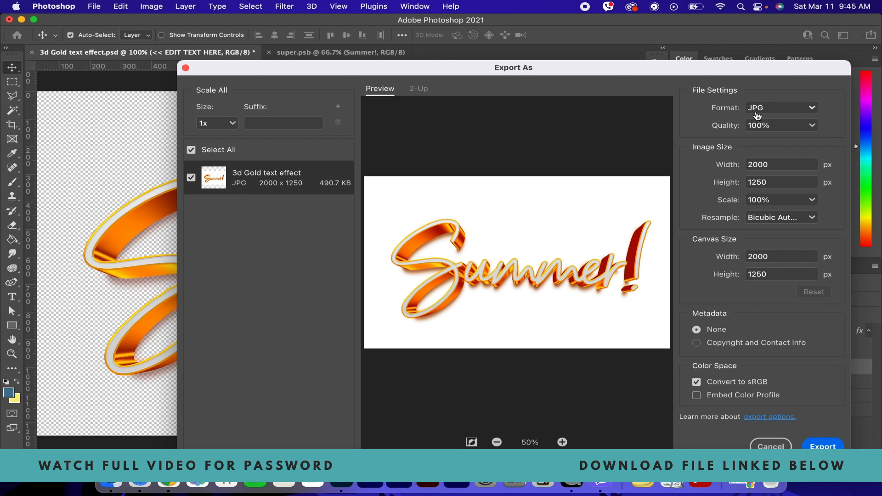
{"action": "left_click", "coordinate": [756, 111]}
{"action": "left_click", "coordinate": [758, 126]}
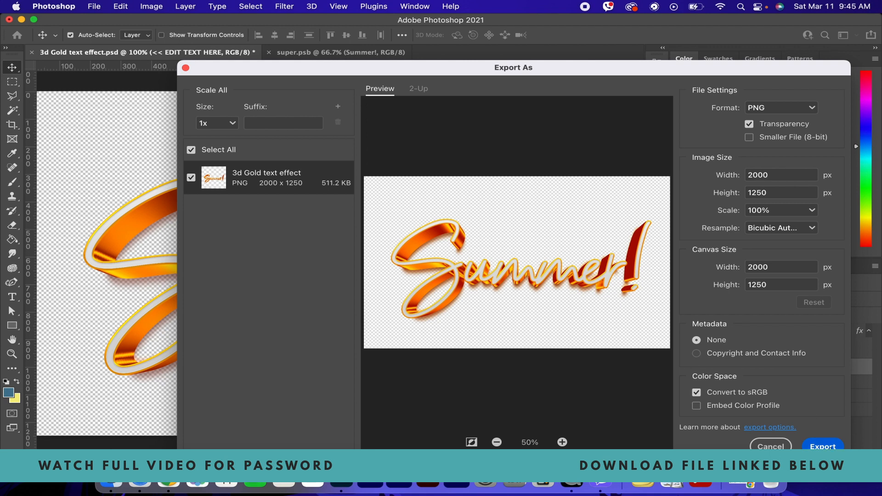
Export the PNG to the Project 7 folder under the name "3D Gold-Summer Sample"
{"action": "left_click", "coordinate": [823, 446]}
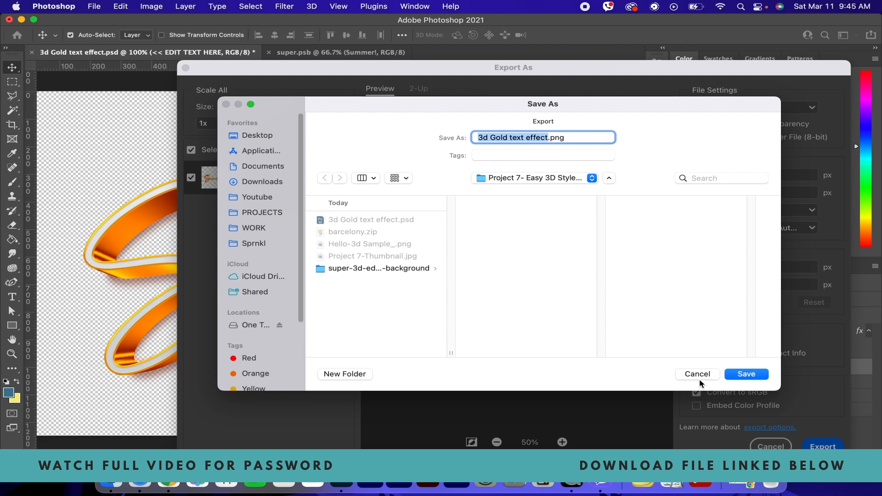
{"action": "type", "text": "3"}
{"action": "type", "text": "D Gol"}
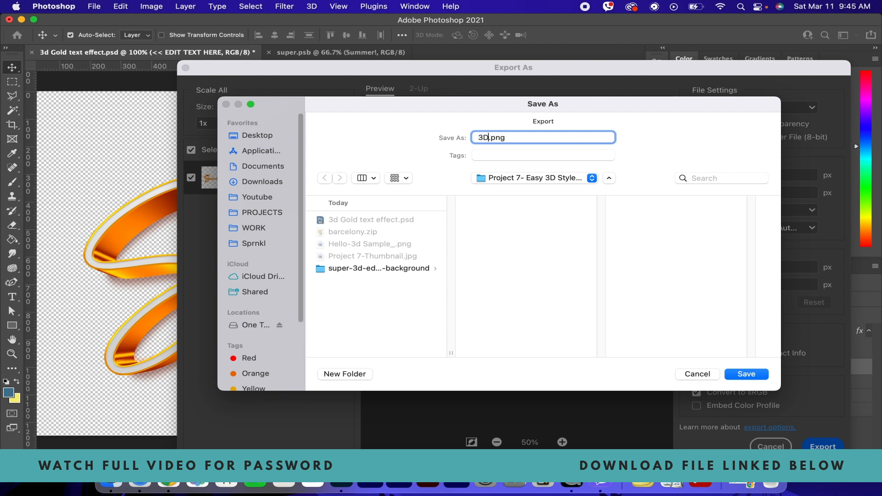
{"action": "type", "text": "d-Summer S"}
{"action": "type", "text": "ample"}
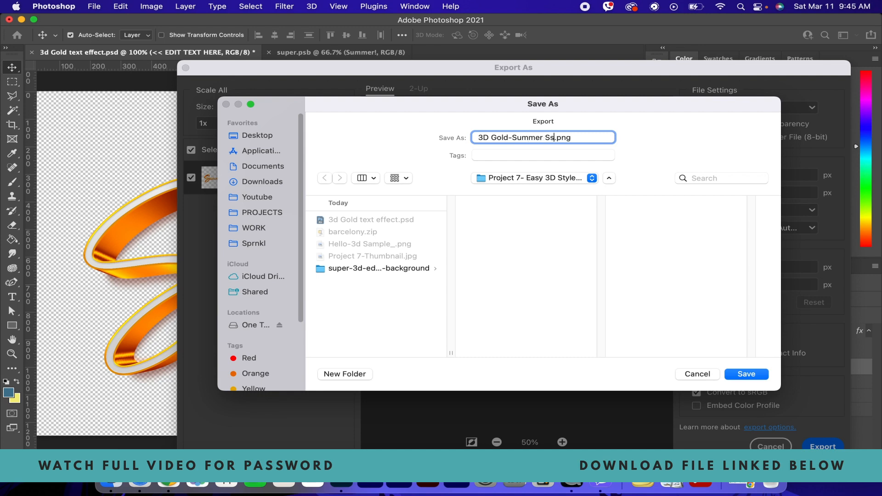
{"action": "key", "text": "Return"}
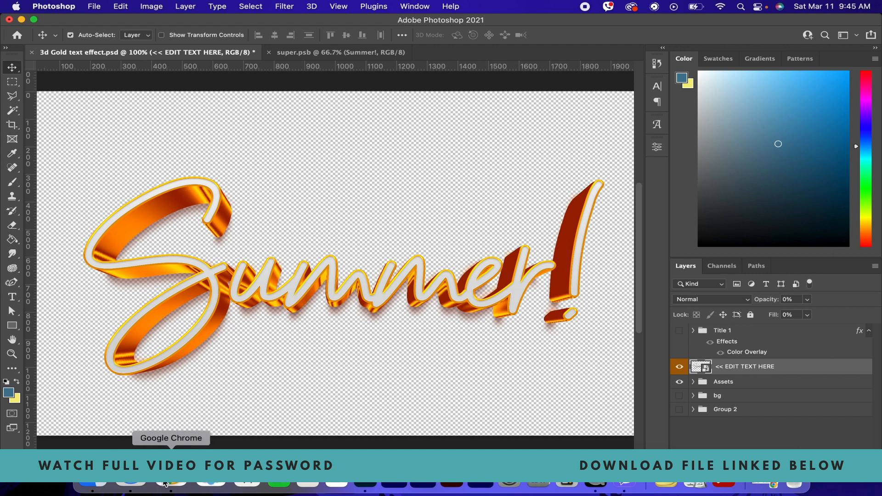
Switch to Chrome with the YT profile, search the web for "unsplash", and open the Unsplash website
{"action": "left_click", "coordinate": [165, 483]}
{"action": "right_click", "coordinate": [180, 483]}
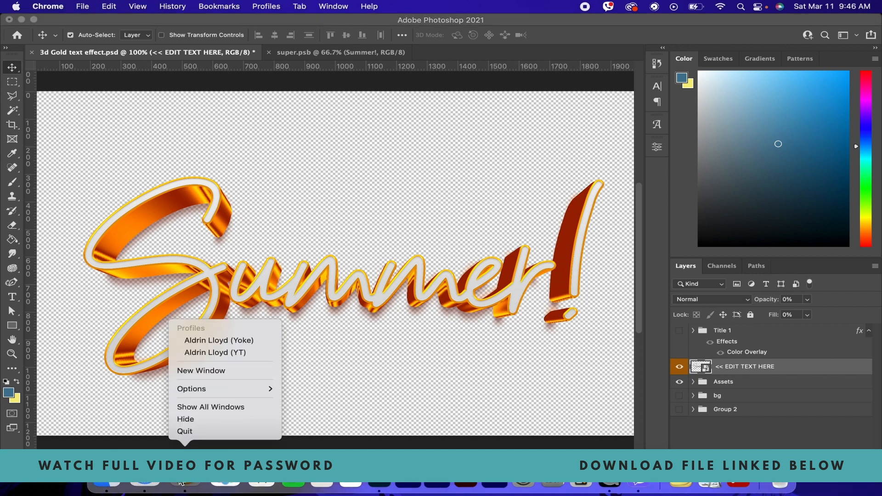
{"action": "left_click", "coordinate": [243, 353]}
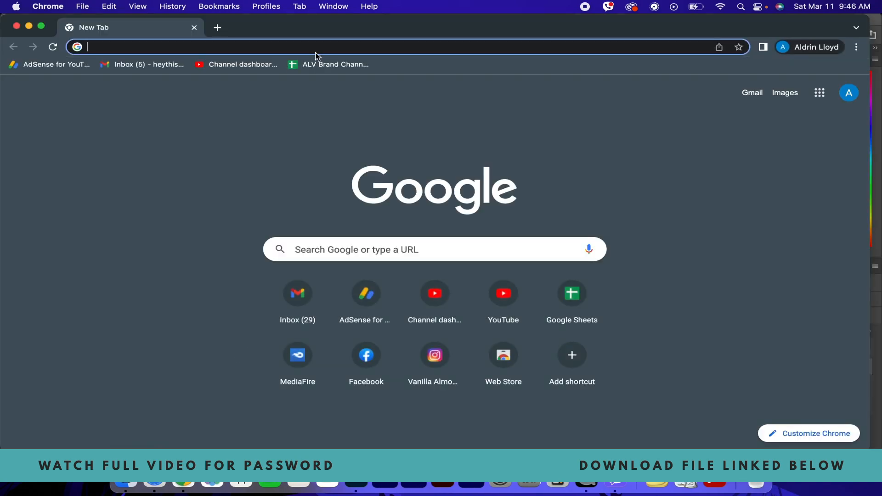
{"action": "type", "text": "unsplash"}
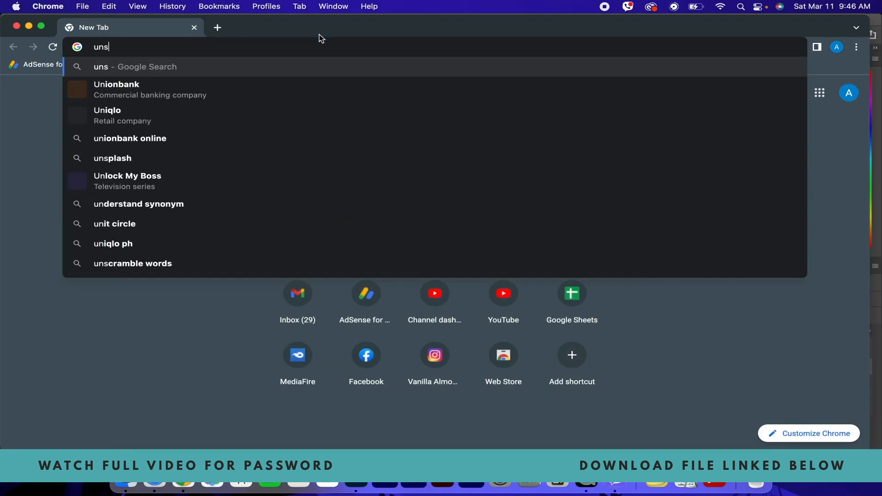
{"action": "key", "text": "Return"}
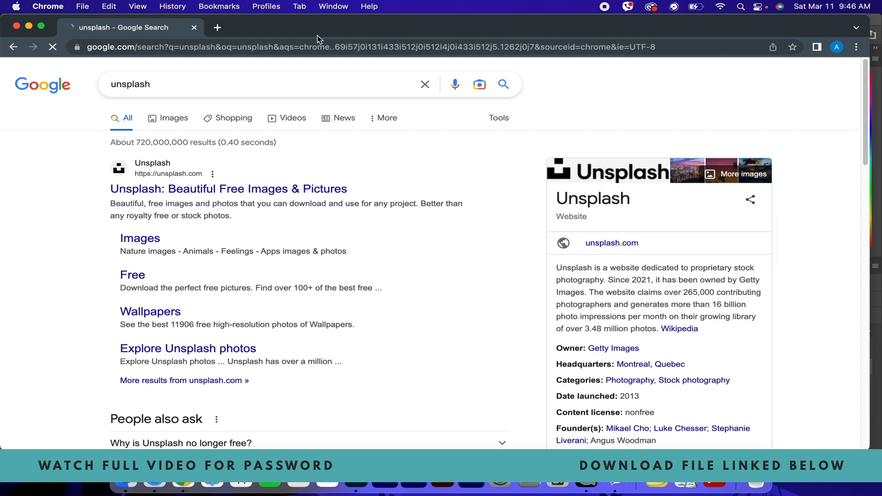
{"action": "left_click", "coordinate": [198, 189]}
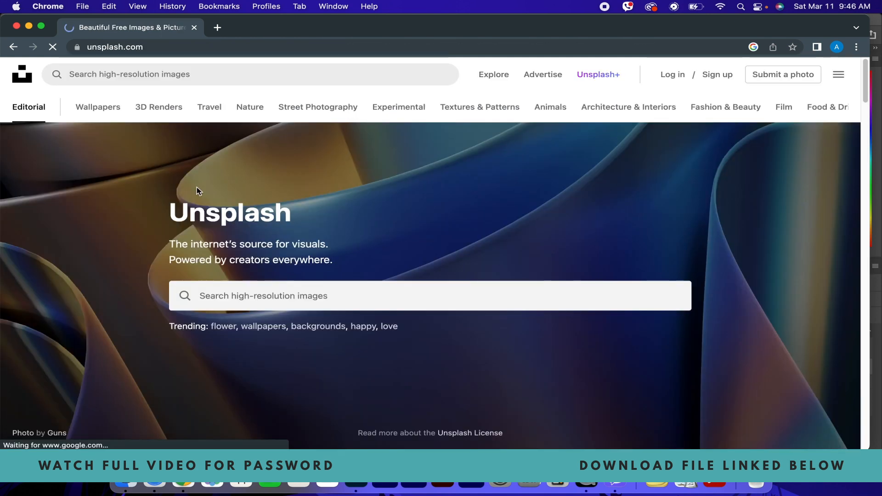
Search Unsplash for "summer" photos
{"action": "left_click", "coordinate": [277, 296]}
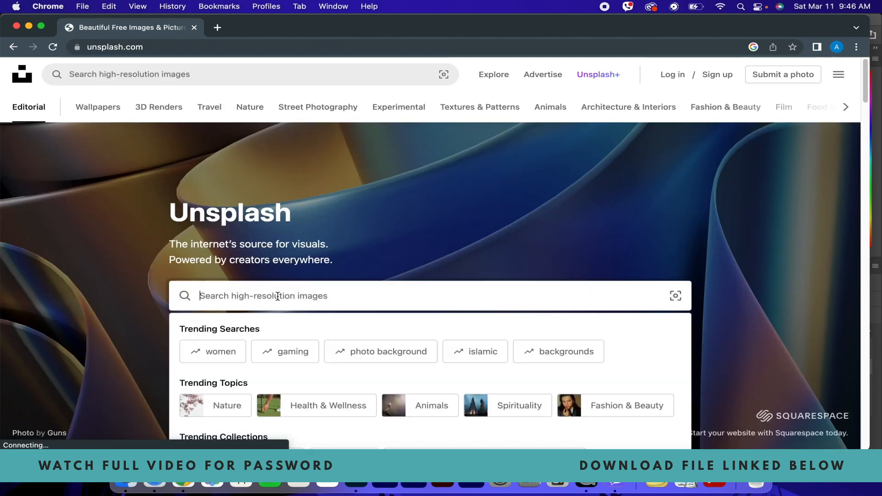
{"action": "type", "text": "summer"}
{"action": "key", "text": "Return"}
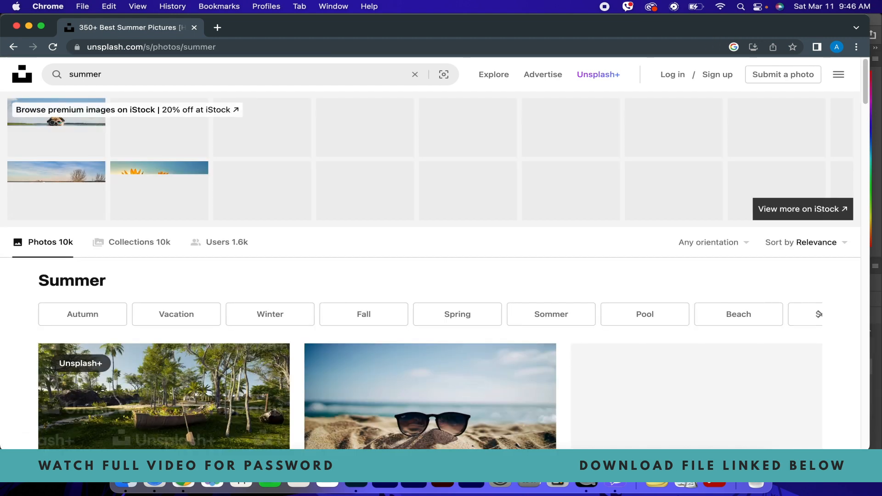
Browse the summer photos and download the free image of the single palm tree against the orange-and-blue sky
{"action": "scroll", "coordinate": [274, 411], "scroll_direction": "down", "scroll_amount": 5}
{"action": "scroll", "coordinate": [274, 412], "scroll_direction": "down", "scroll_amount": 2}
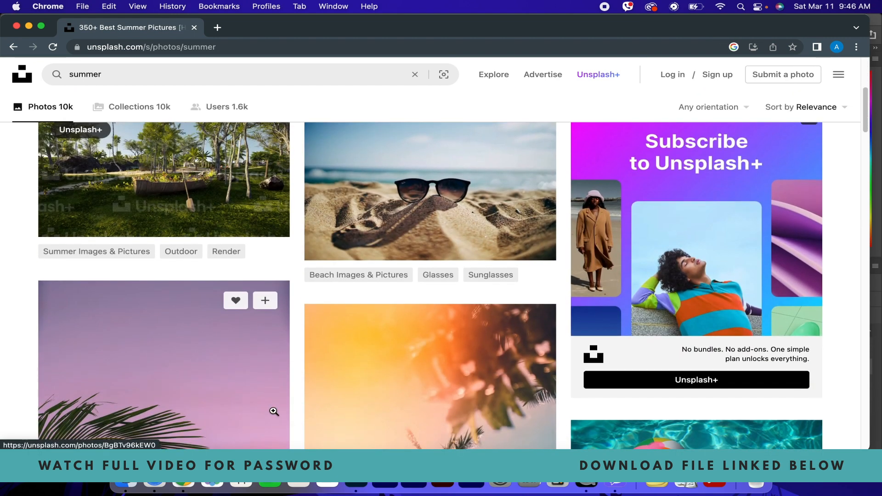
{"action": "scroll", "coordinate": [274, 411], "scroll_direction": "down", "scroll_amount": 4}
{"action": "scroll", "coordinate": [274, 412], "scroll_direction": "down", "scroll_amount": 3}
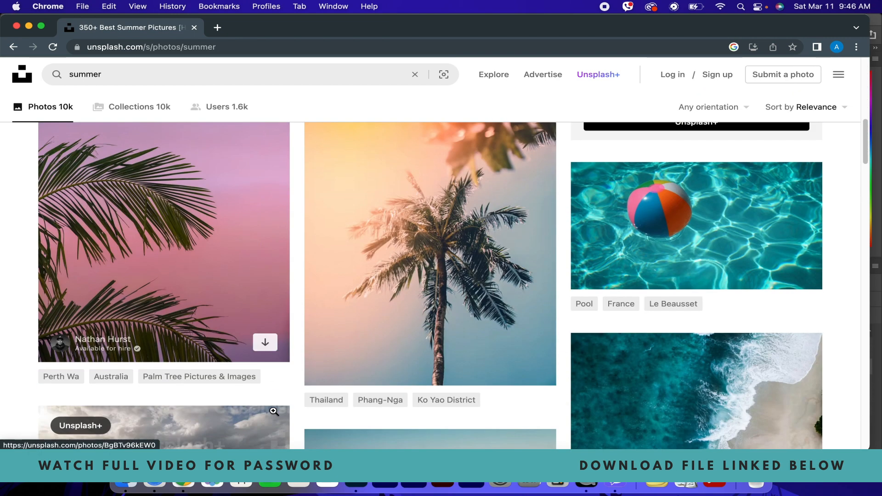
{"action": "scroll", "coordinate": [275, 411], "scroll_direction": "up", "scroll_amount": 2}
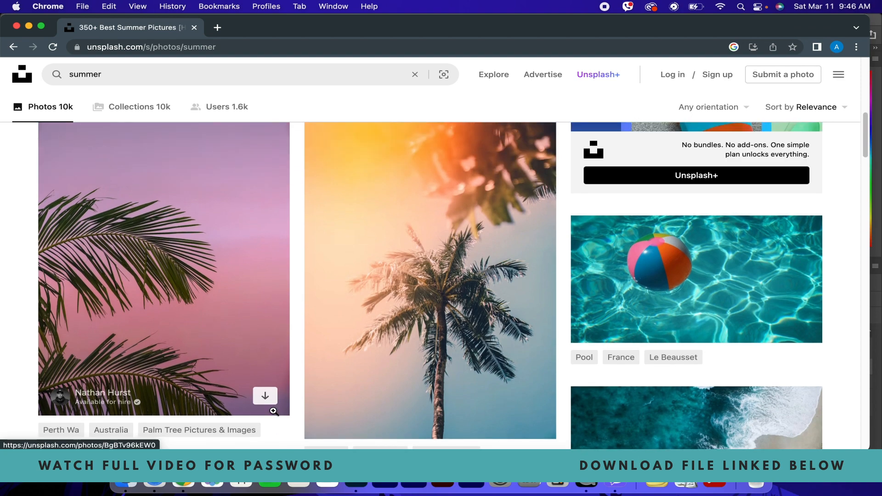
{"action": "scroll", "coordinate": [274, 412], "scroll_direction": "down", "scroll_amount": 5}
{"action": "scroll", "coordinate": [388, 289], "scroll_direction": "up", "scroll_amount": 4}
{"action": "left_click", "coordinate": [412, 272]}
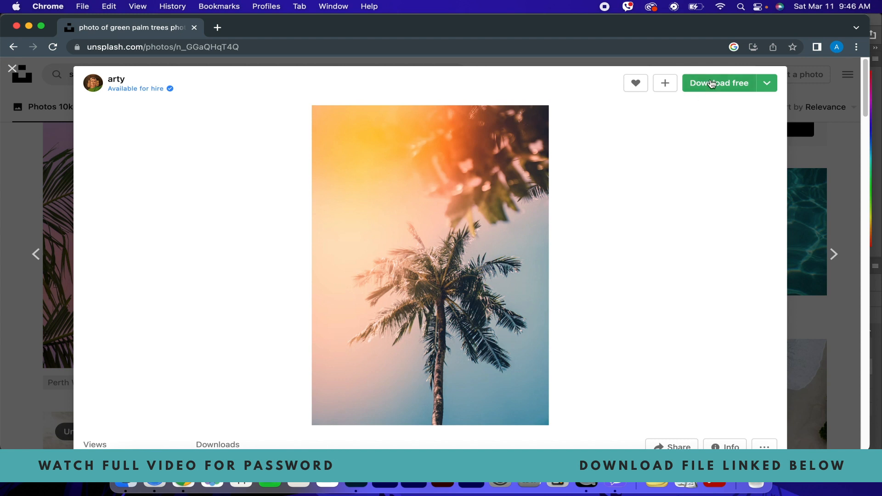
{"action": "left_click", "coordinate": [712, 84]}
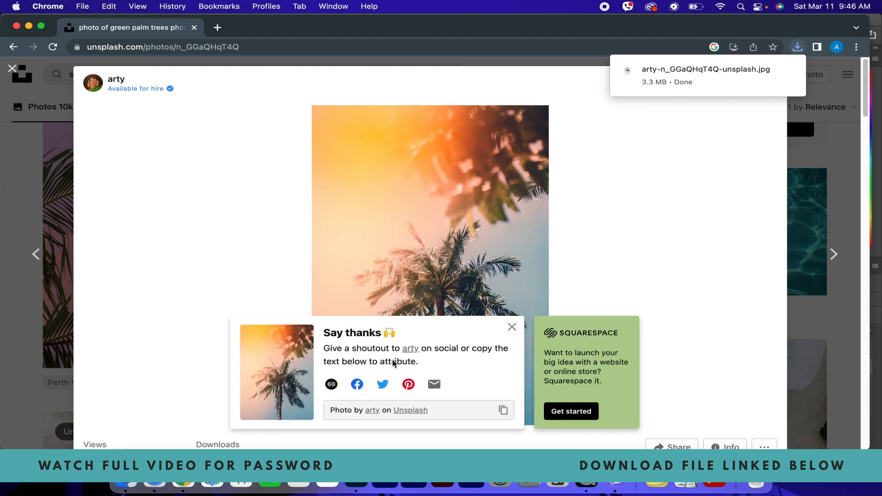
Find arty-n_GGaQHqT4Q-unsplash.jpg in the Downloads folder and open it in Photoshop
{"action": "left_click", "coordinate": [355, 486]}
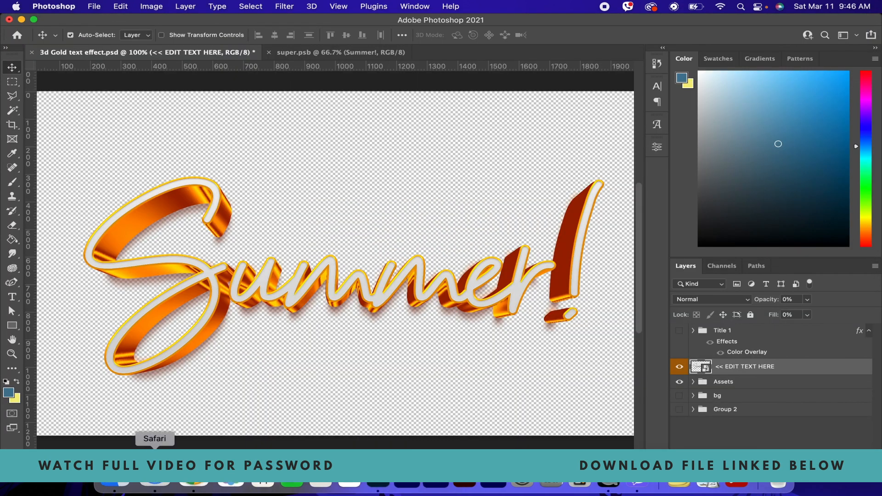
{"action": "left_click", "coordinate": [125, 485]}
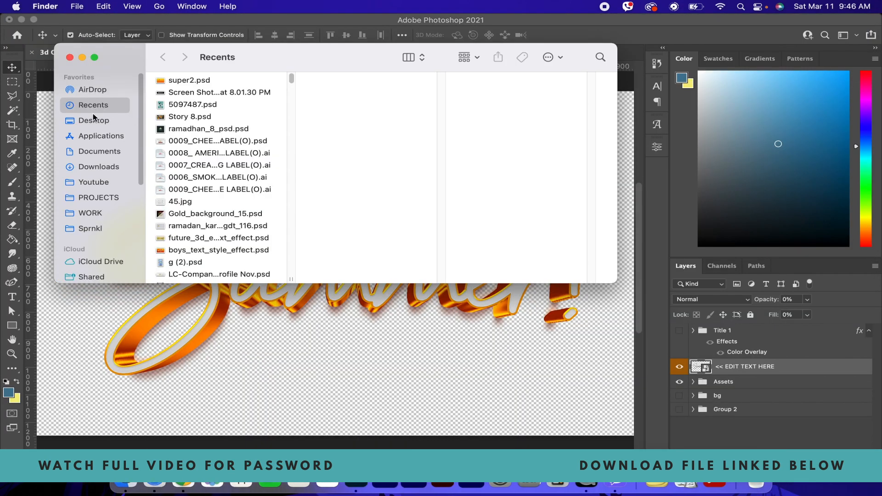
{"action": "left_click", "coordinate": [99, 167]}
{"action": "right_click", "coordinate": [198, 83]}
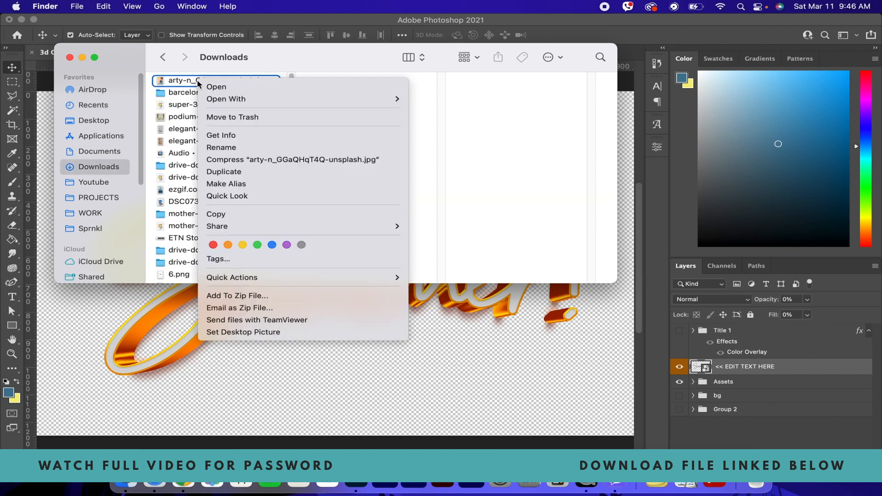
{"action": "mouse_move", "coordinate": [276, 99]}
{"action": "left_click", "coordinate": [463, 130]}
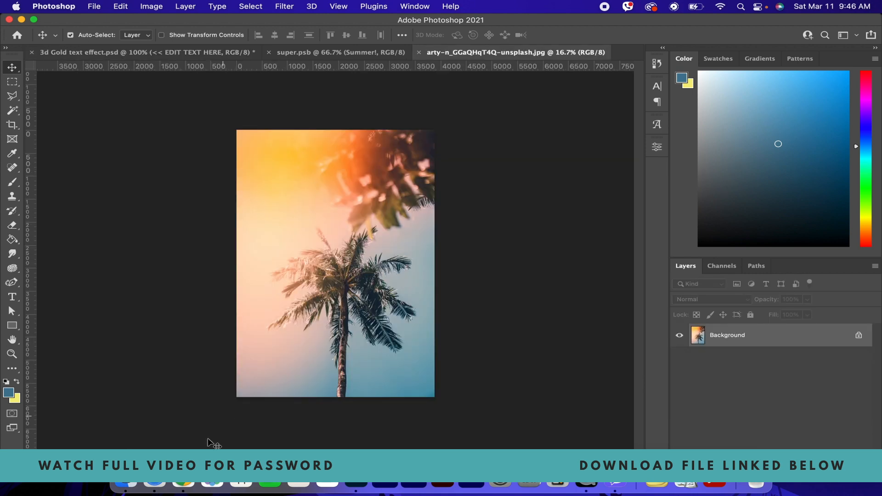
{"action": "left_click", "coordinate": [127, 485]}
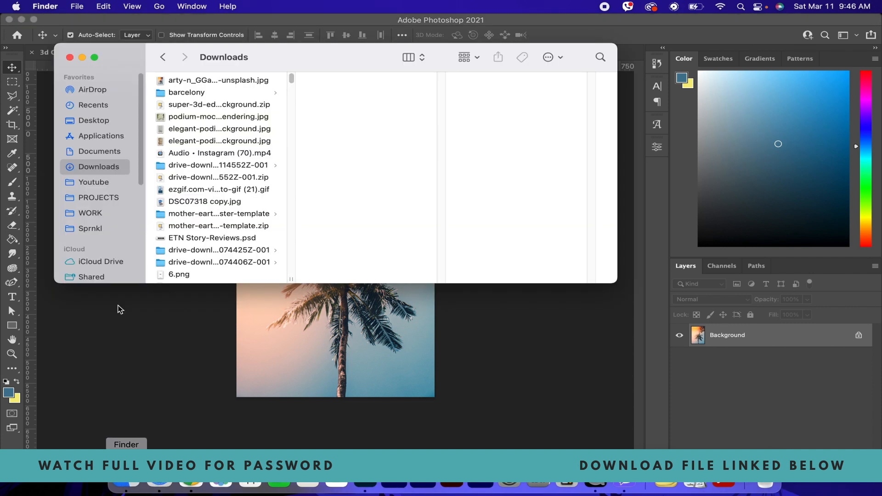
{"action": "left_click", "coordinate": [91, 183]}
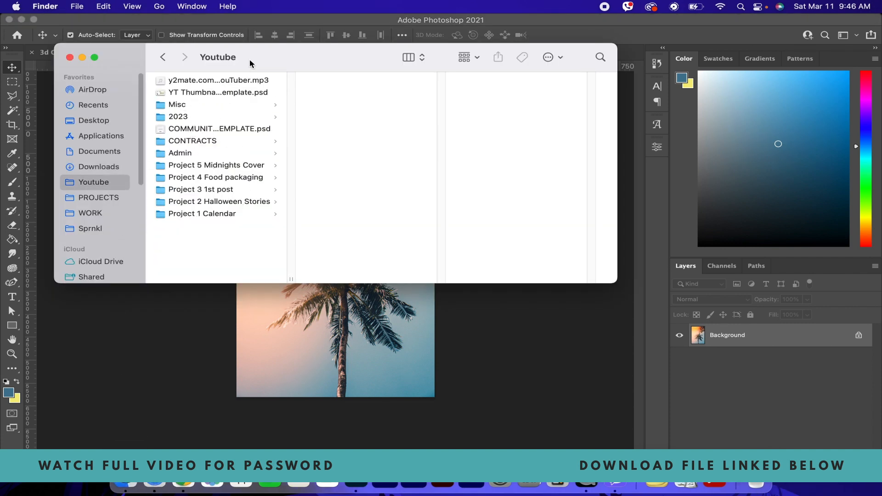
{"action": "left_click", "coordinate": [69, 58]}
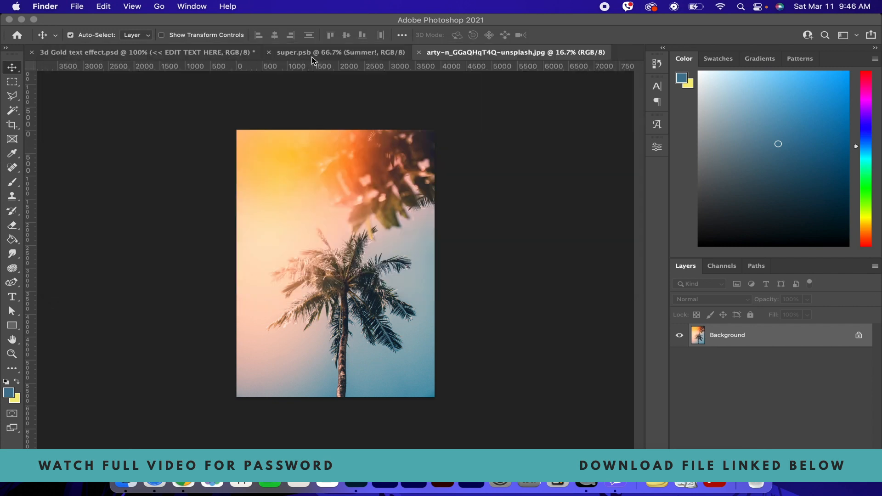
{"action": "left_click", "coordinate": [499, 57]}
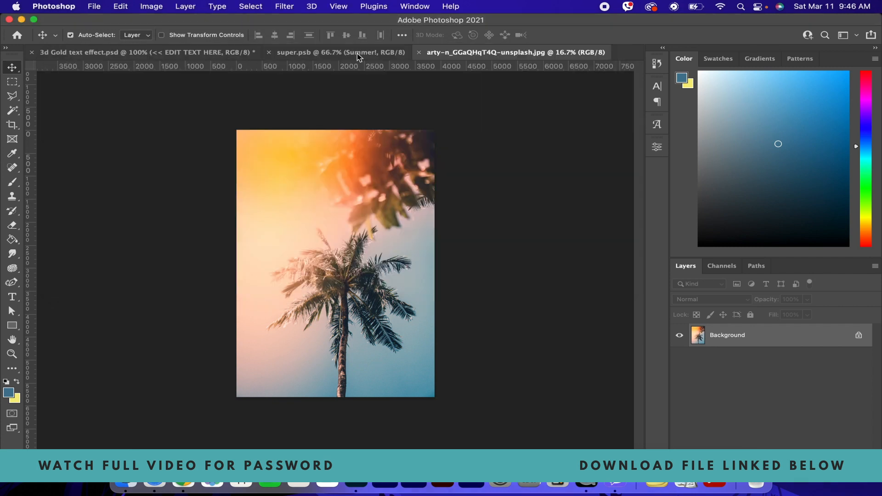
From a new Finder window, place 3D Gold-Summer Sample.png from Youtube > 2023 > Project 7 into the palm tree photo
{"action": "right_click", "coordinate": [129, 486]}
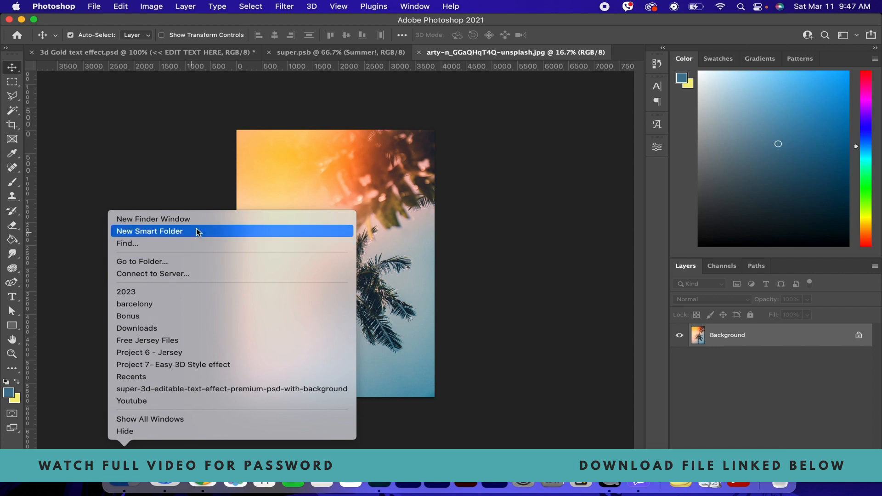
{"action": "left_click", "coordinate": [207, 219]}
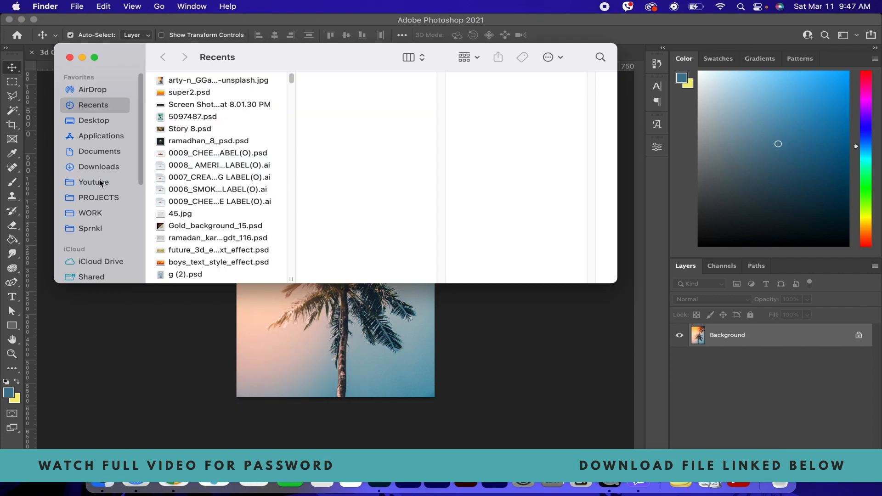
{"action": "left_click", "coordinate": [100, 183]}
{"action": "left_click", "coordinate": [185, 120]}
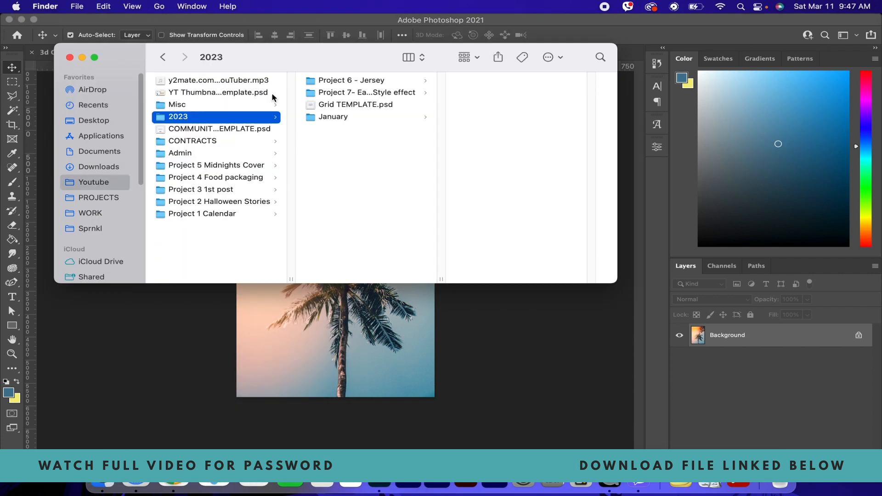
{"action": "left_click", "coordinate": [348, 95]}
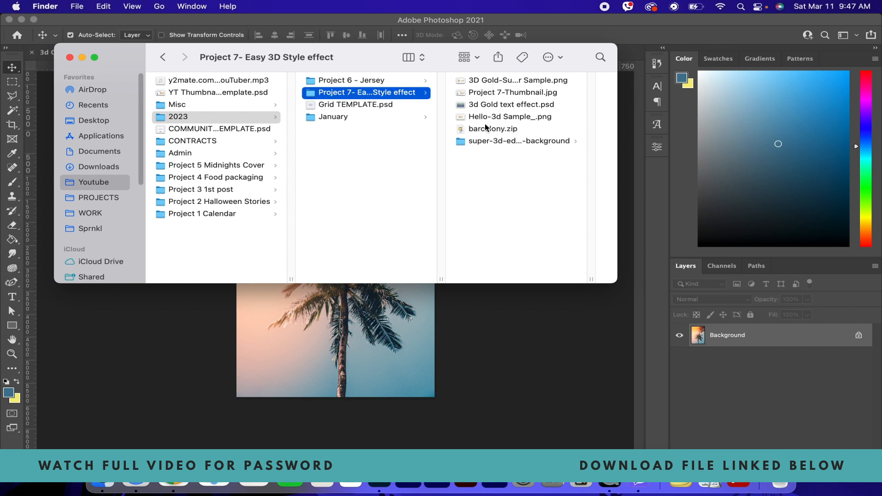
{"action": "left_click", "coordinate": [486, 84]}
{"action": "left_click_drag", "start_coordinate": [443, 83], "coordinate": [369, 327]}
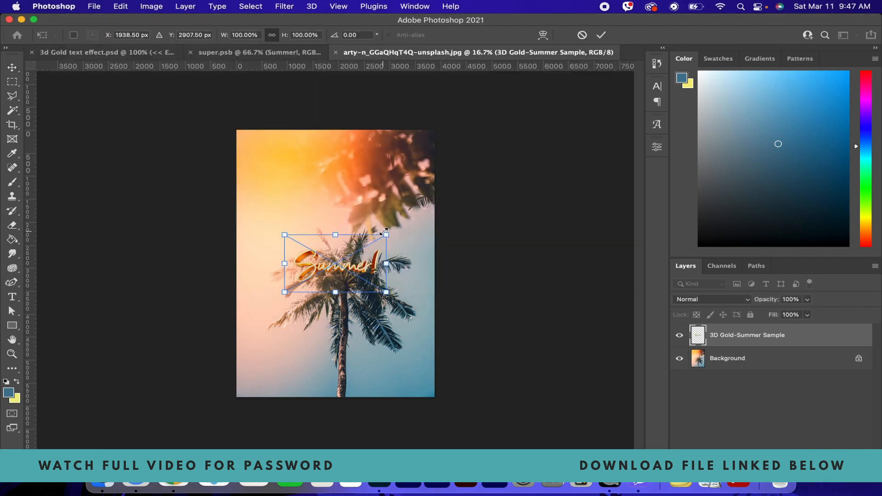
Scale the placed "Summer!" lettering proportionally to about 181% and center it horizontally over the palm tree photo
{"action": "left_click_drag", "start_coordinate": [386, 235], "coordinate": [492, 142]}
{"action": "left_click_drag", "start_coordinate": [418, 225], "coordinate": [356, 239]}
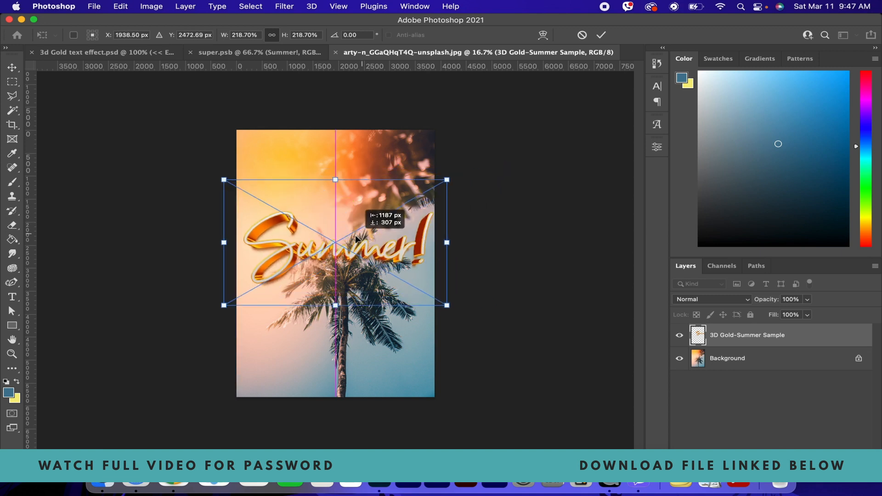
{"action": "left_click_drag", "start_coordinate": [447, 180], "coordinate": [407, 203]}
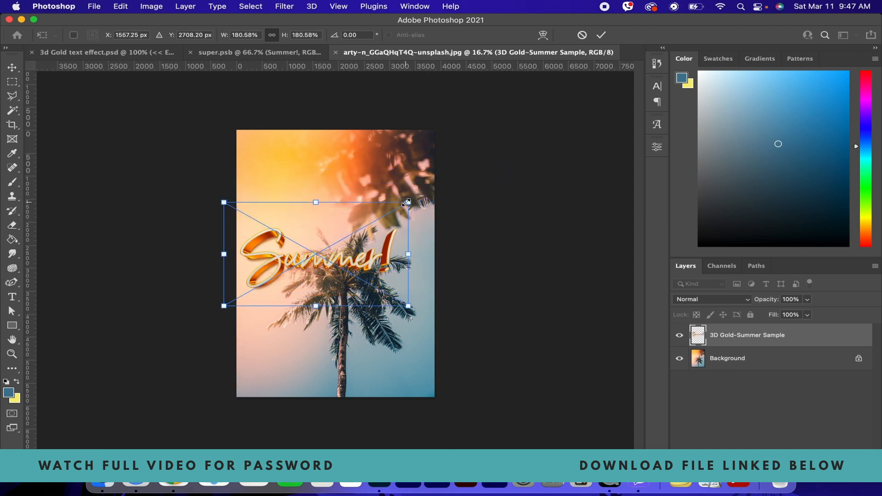
{"action": "left_click_drag", "start_coordinate": [351, 255], "coordinate": [371, 255]}
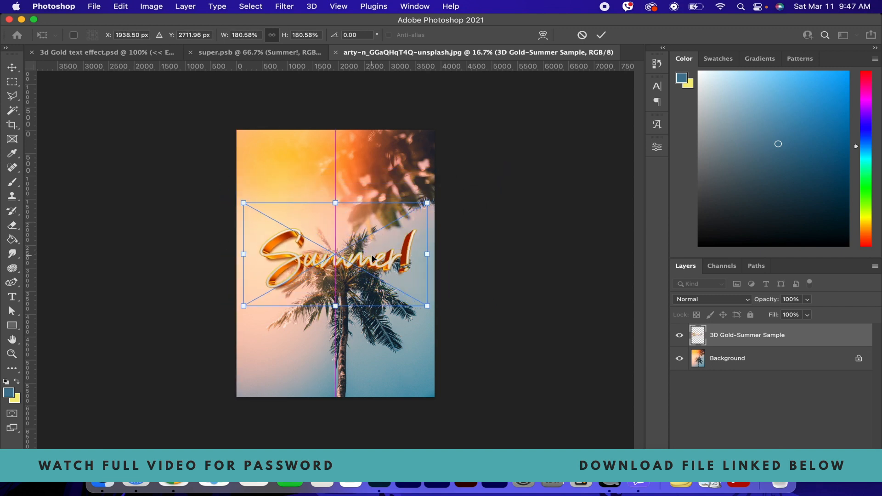
{"action": "key", "text": "Return"}
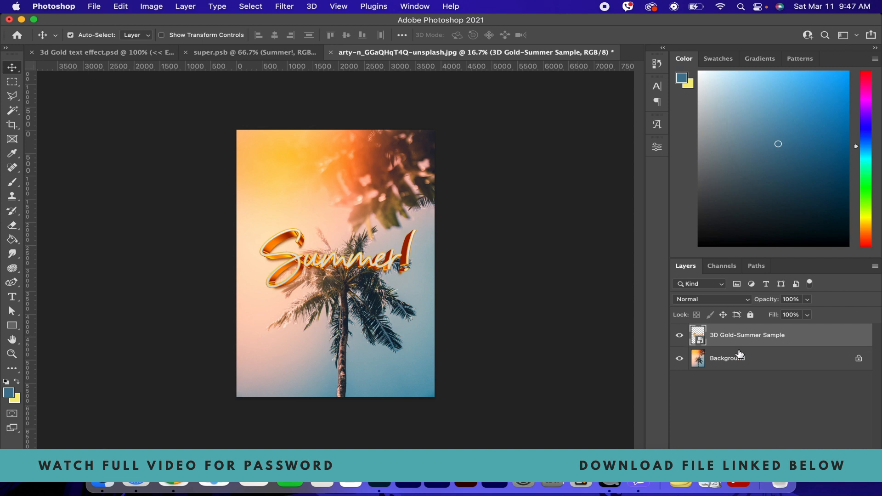
Add a white Solid Color fill layer directly above the Background layer
{"action": "left_click", "coordinate": [758, 360]}
{"action": "left_click", "coordinate": [813, 448]}
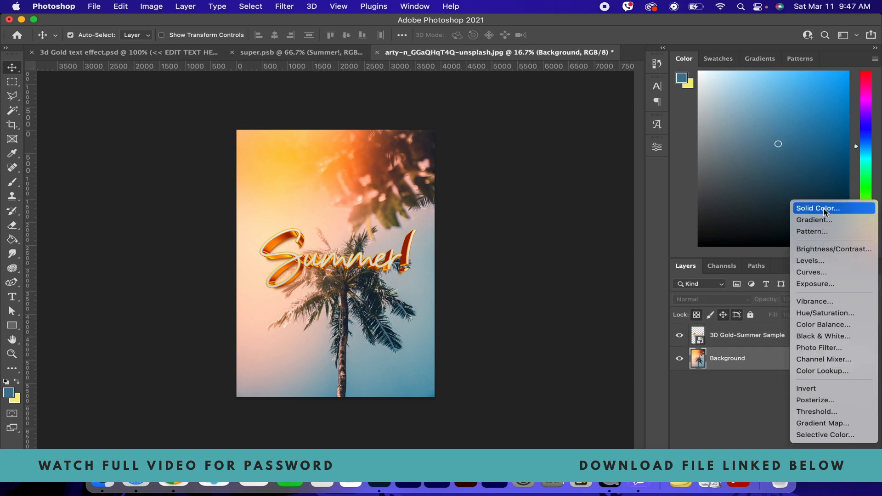
{"action": "left_click", "coordinate": [806, 205]}
{"action": "left_click_drag", "start_coordinate": [460, 338], "coordinate": [421, 261]}
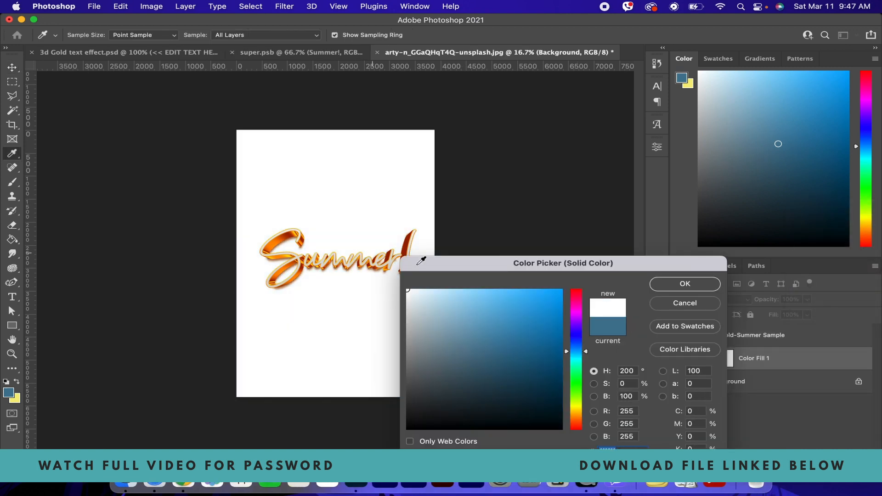
{"action": "left_click", "coordinate": [674, 284]}
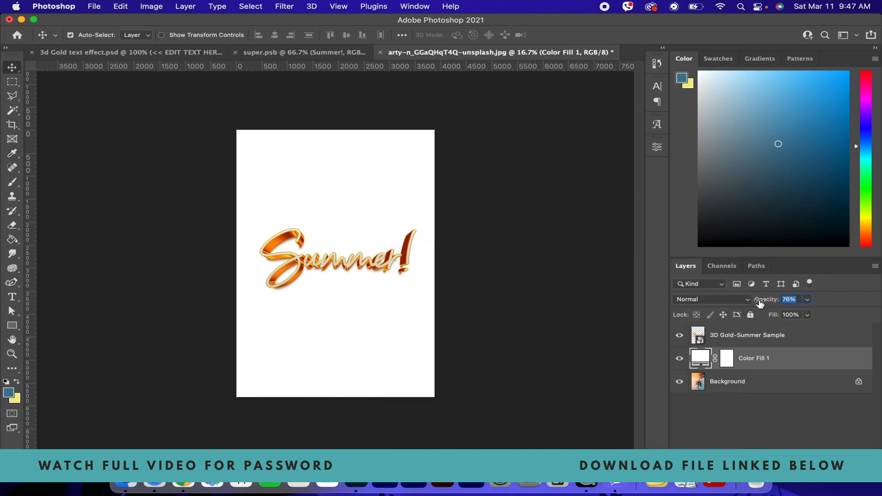
Set the white fill layer to Overlay blending at 64% opacity, and select the Background layer
{"action": "left_click_drag", "start_coordinate": [772, 303], "coordinate": [737, 307]}
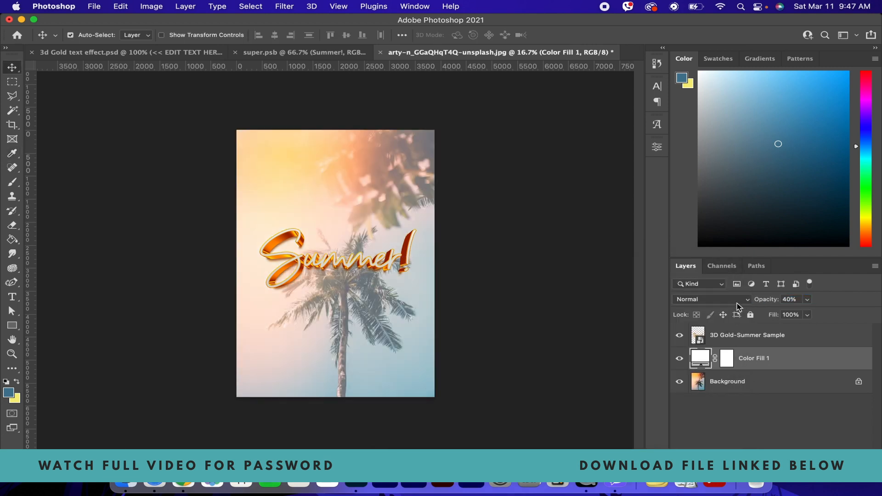
{"action": "left_click", "coordinate": [713, 300]}
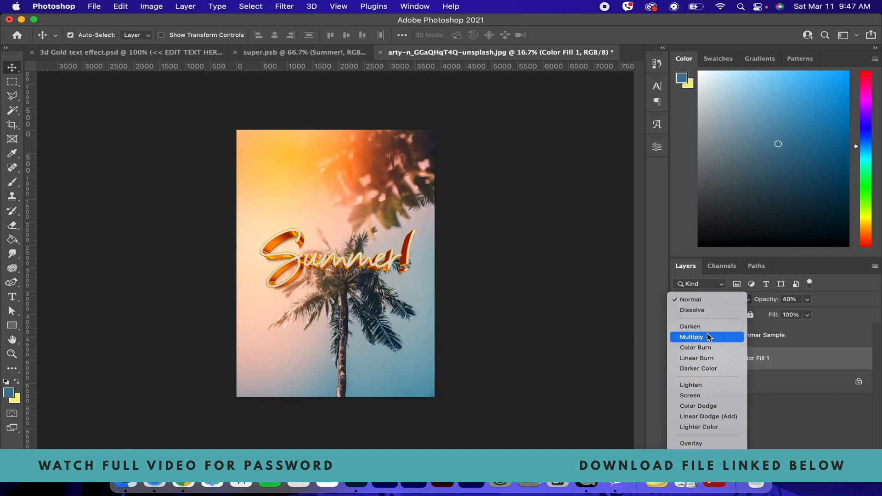
{"action": "left_click", "coordinate": [708, 444]}
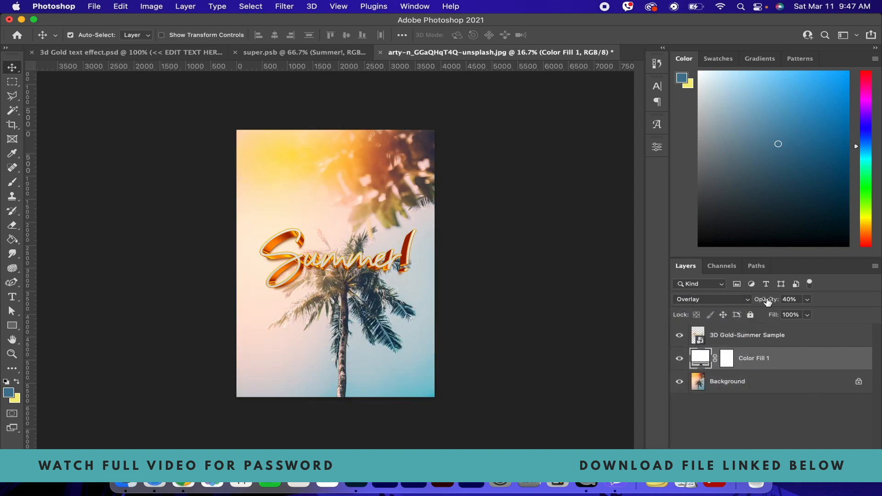
{"action": "left_click_drag", "start_coordinate": [767, 301], "coordinate": [783, 299]}
{"action": "left_click", "coordinate": [772, 382]}
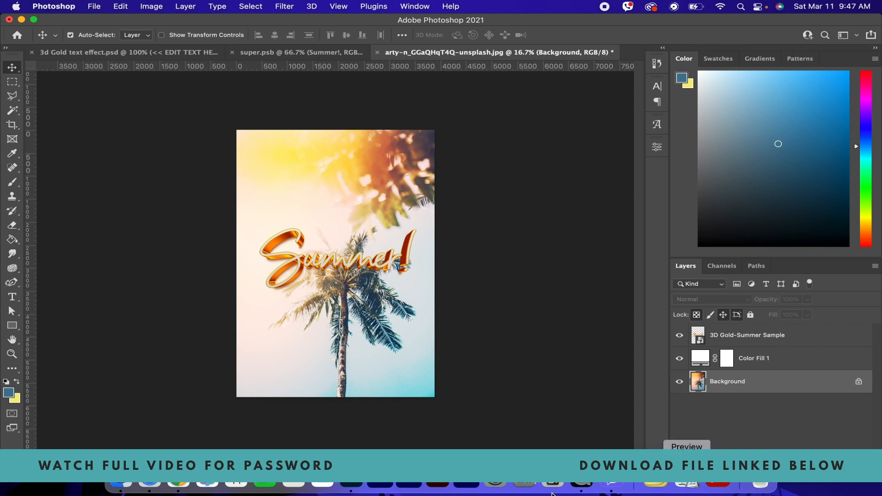
In Chrome, return to the Unsplash summer results and download the free photo of several palm trees seen from below
{"action": "left_click", "coordinate": [179, 488]}
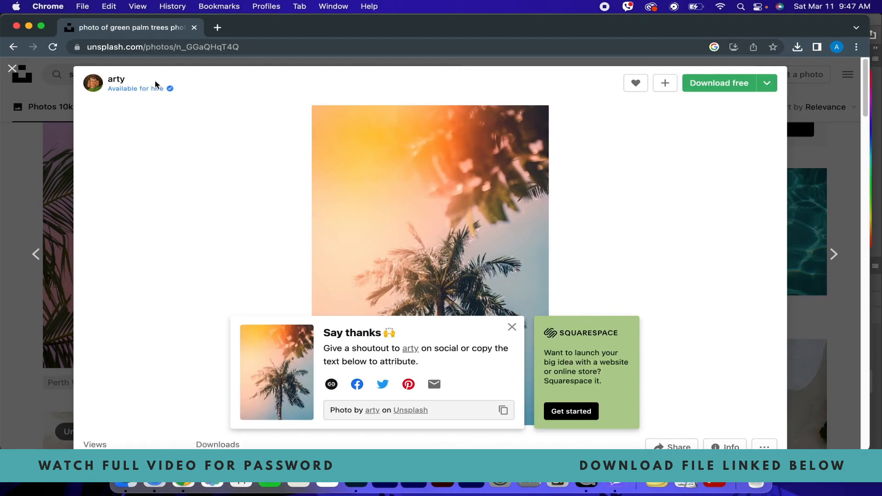
{"action": "left_click", "coordinate": [4, 199]}
{"action": "scroll", "coordinate": [268, 273], "scroll_direction": "down", "scroll_amount": 10}
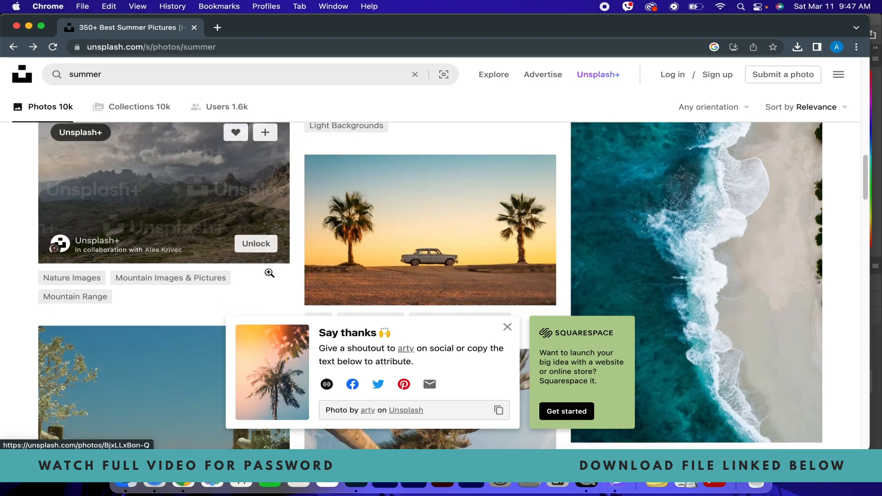
{"action": "scroll", "coordinate": [269, 272], "scroll_direction": "down", "scroll_amount": 3}
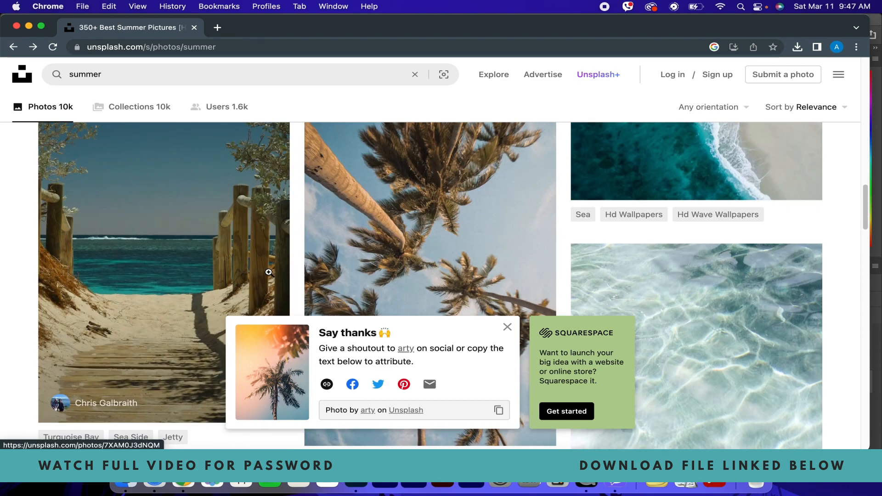
{"action": "scroll", "coordinate": [269, 272], "scroll_direction": "down", "scroll_amount": 3}
{"action": "scroll", "coordinate": [269, 273], "scroll_direction": "up", "scroll_amount": 3}
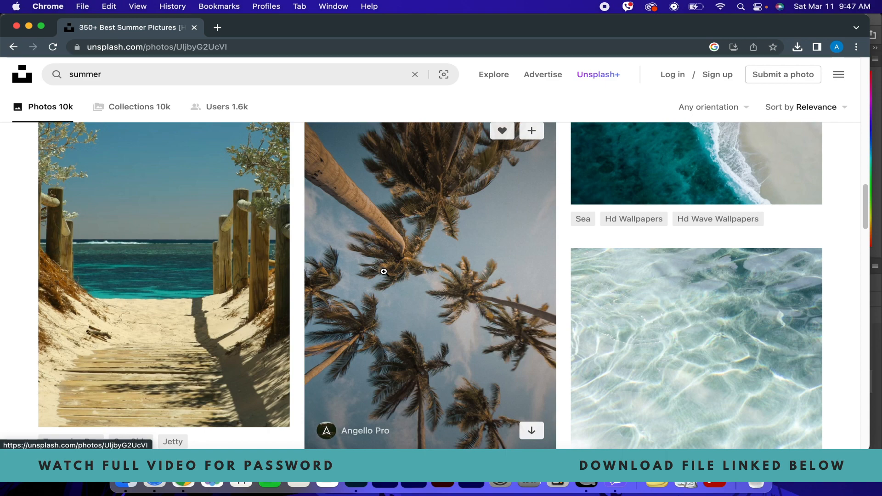
{"action": "left_click", "coordinate": [390, 221]}
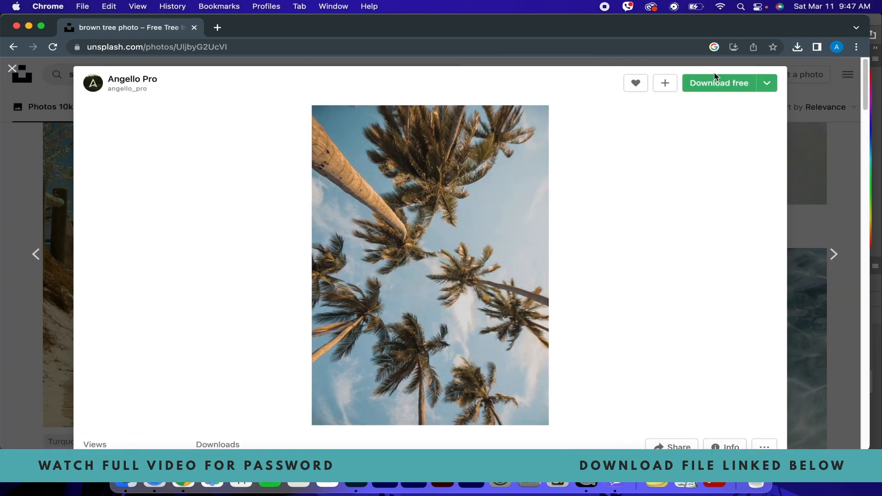
{"action": "left_click", "coordinate": [716, 84]}
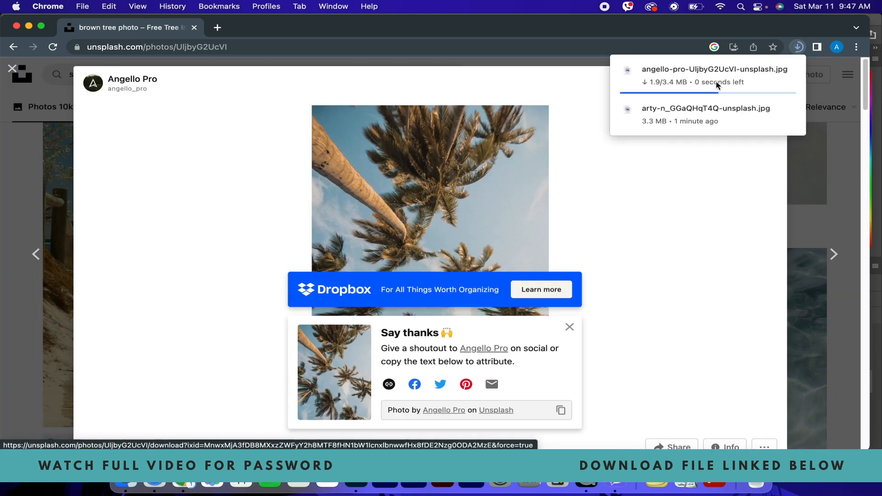
Place the newly downloaded palm photo from Downloads above the Background in Photoshop, scaled to about 163% to cover the canvas
{"action": "left_click", "coordinate": [358, 485]}
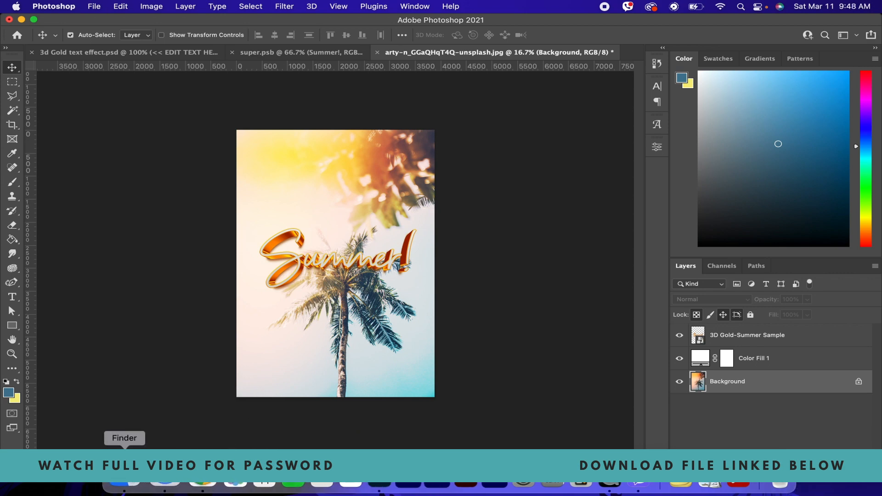
{"action": "left_click", "coordinate": [125, 486]}
{"action": "left_click", "coordinate": [100, 167]}
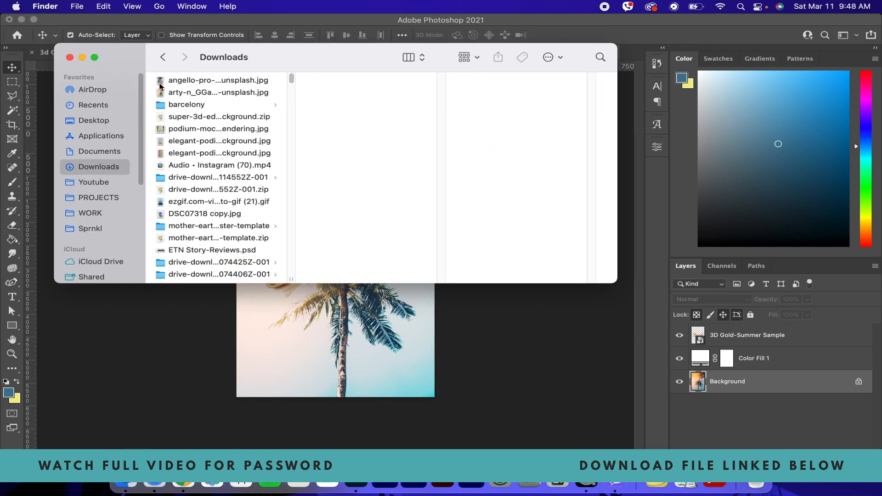
{"action": "left_click_drag", "start_coordinate": [186, 84], "coordinate": [285, 294]}
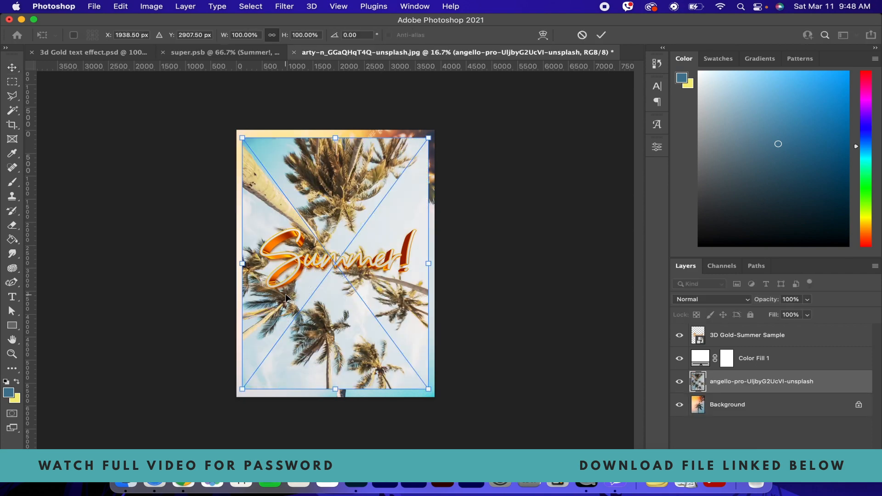
{"action": "left_click_drag", "start_coordinate": [427, 262], "coordinate": [345, 232]}
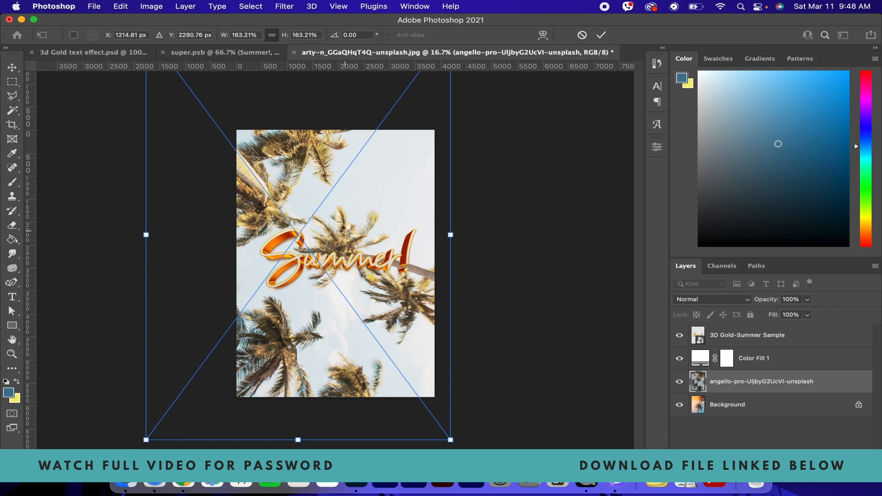
{"action": "key", "text": "Return"}
Add a text layer reading "Let;s go" above the "Summer!" lettering on the canvas
{"action": "key", "text": "t"}
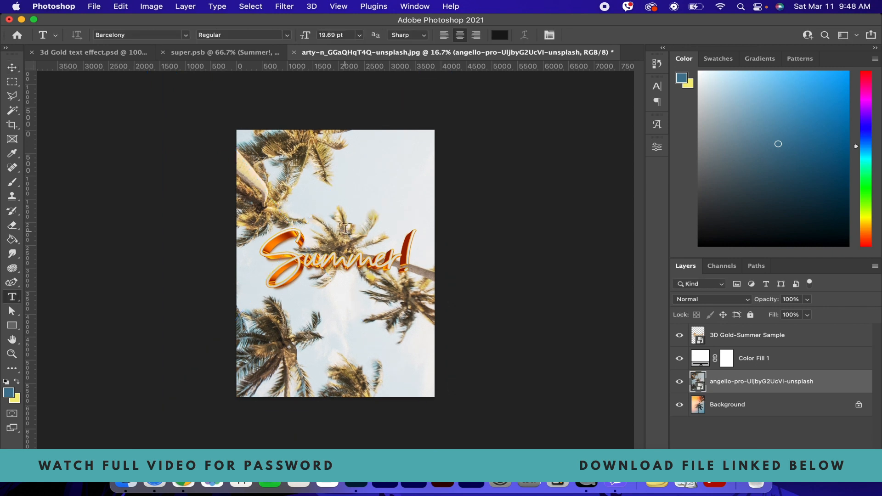
{"action": "left_click", "coordinate": [351, 189]}
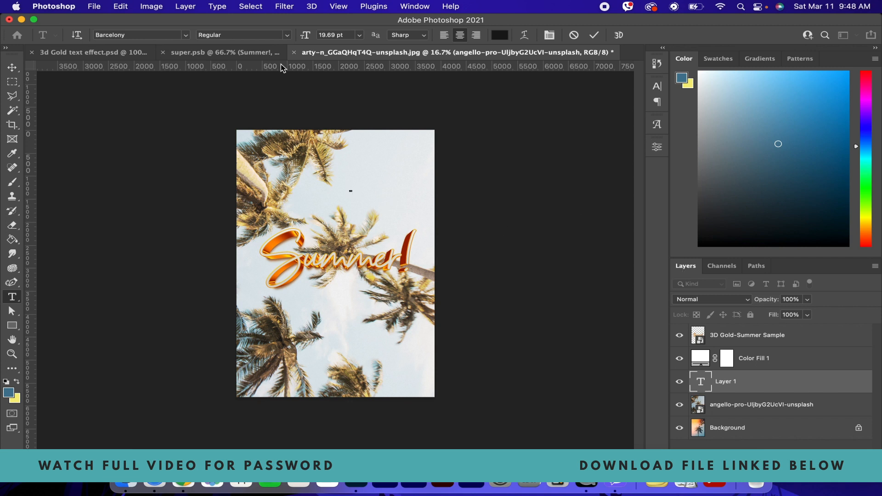
{"action": "left_click", "coordinate": [698, 385]}
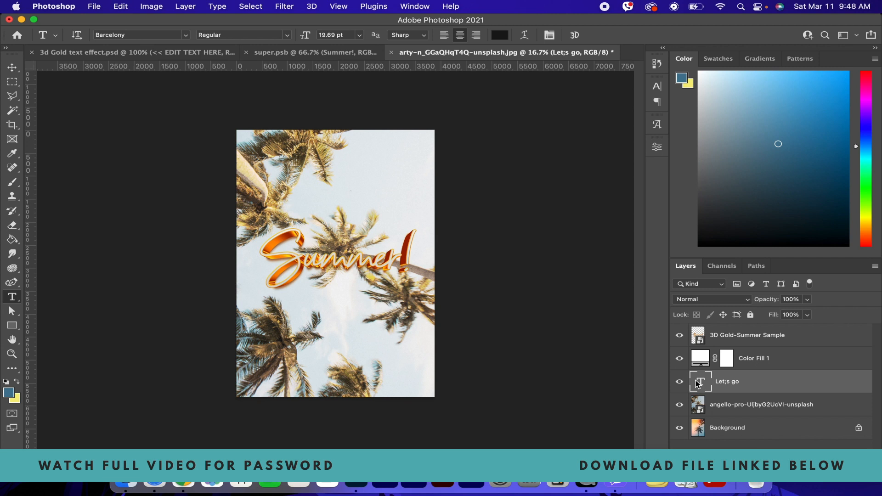
{"action": "key", "text": "l"}
{"action": "key", "text": "t"}
{"action": "key", "text": "s"}
{"action": "key", "text": "o"}
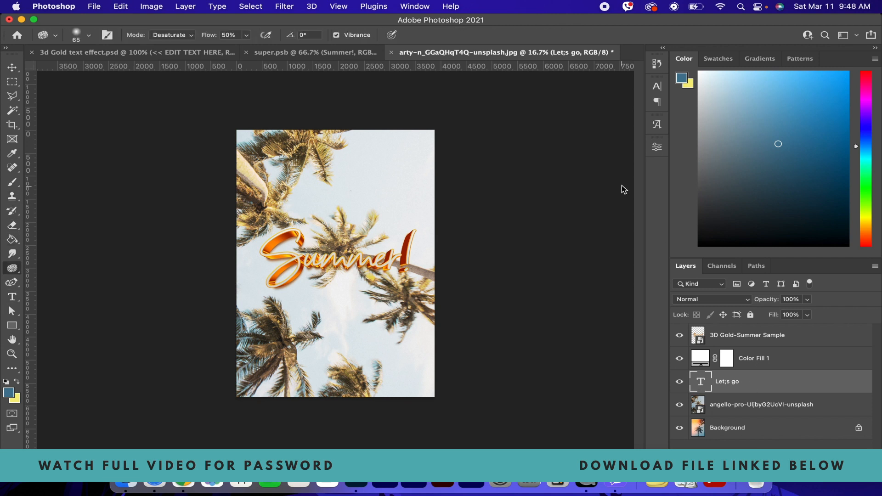
Enlarge the "Let;s go" text proportionally to about 1515 pt
{"action": "left_click", "coordinate": [725, 399]}
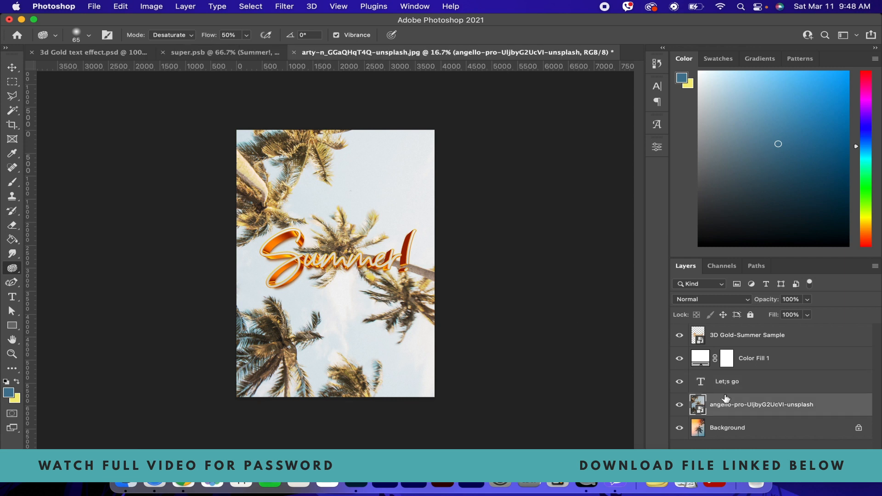
{"action": "left_click", "coordinate": [744, 370]}
{"action": "left_click", "coordinate": [704, 390]}
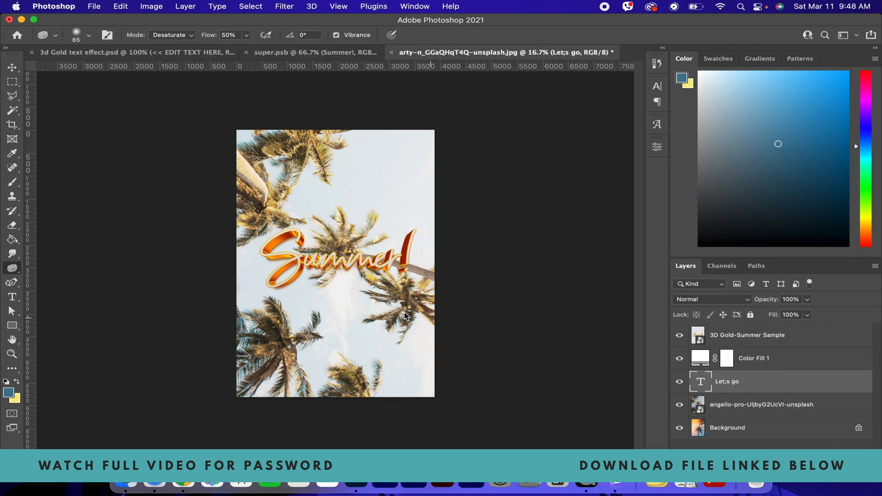
{"action": "key", "text": "ctrl+t"}
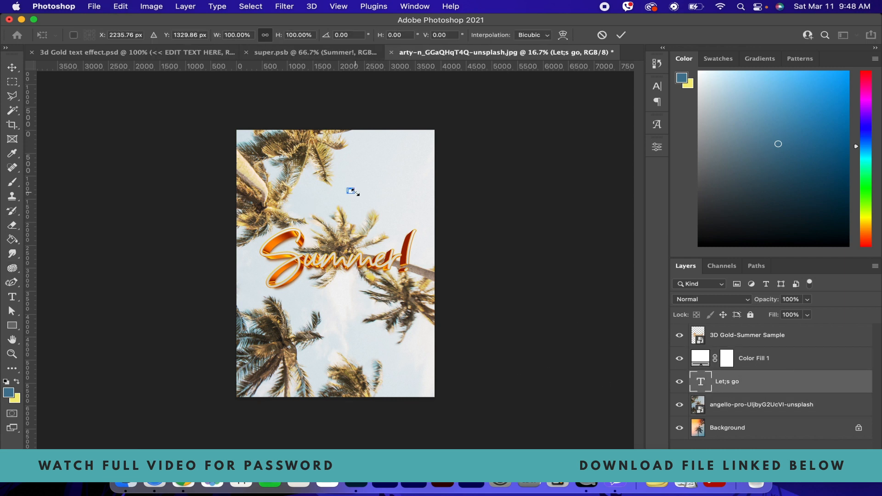
{"action": "left_click_drag", "start_coordinate": [357, 194], "coordinate": [548, 307]}
{"action": "key", "text": "Return"}
Move the "Let;s go" text layer above the white Color Fill 1 layer in the layer stack
{"action": "key", "text": "o"}
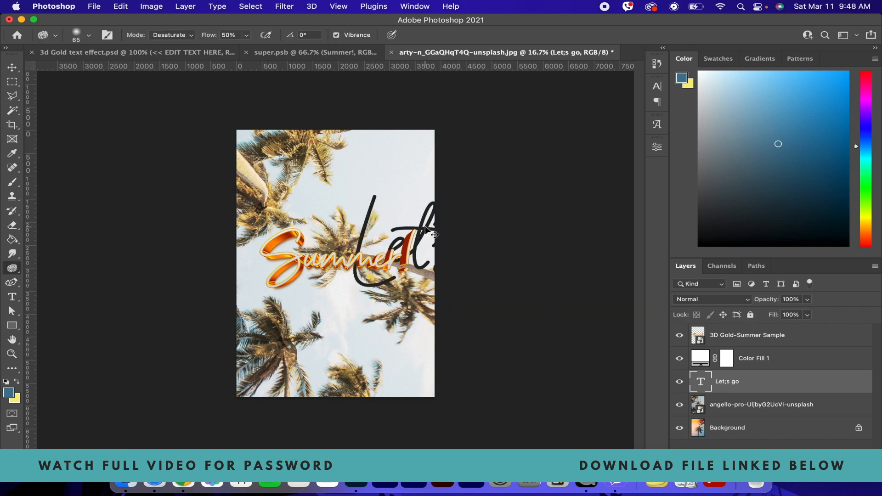
{"action": "key", "text": "v"}
{"action": "left_click", "coordinate": [333, 170]}
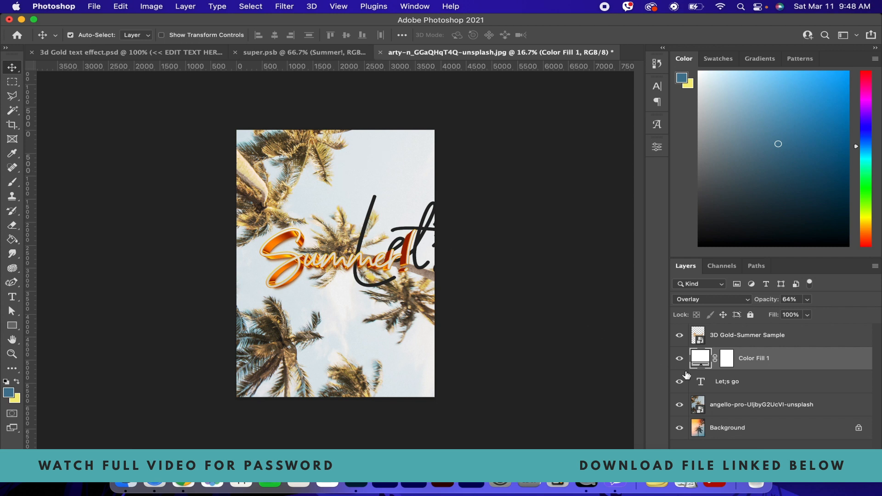
{"action": "left_click_drag", "start_coordinate": [706, 383], "coordinate": [753, 361]}
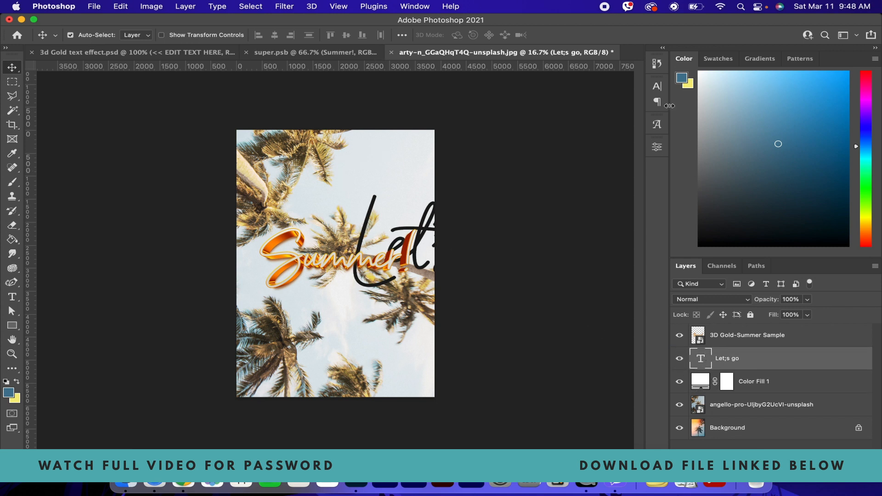
Change the font of the "Let;s go" text to Open Sans in the Medium Italic style
{"action": "left_click", "coordinate": [657, 86]}
{"action": "key", "text": "e"}
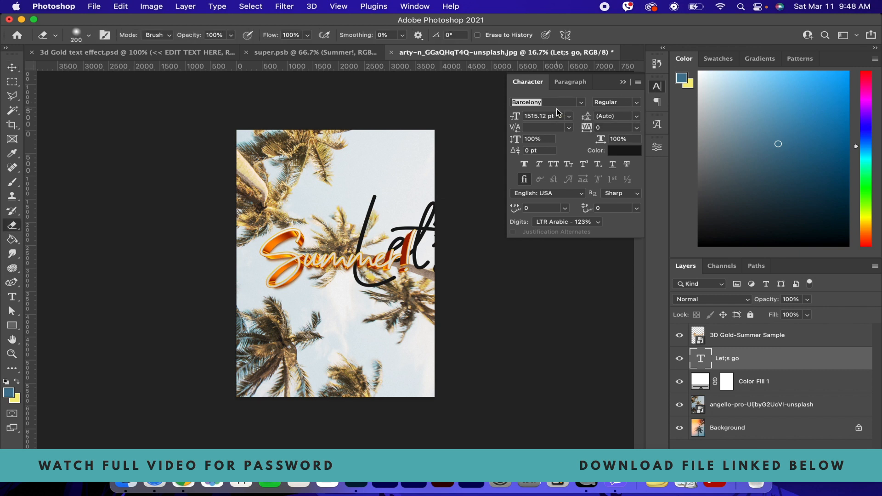
{"action": "left_click", "coordinate": [525, 104]}
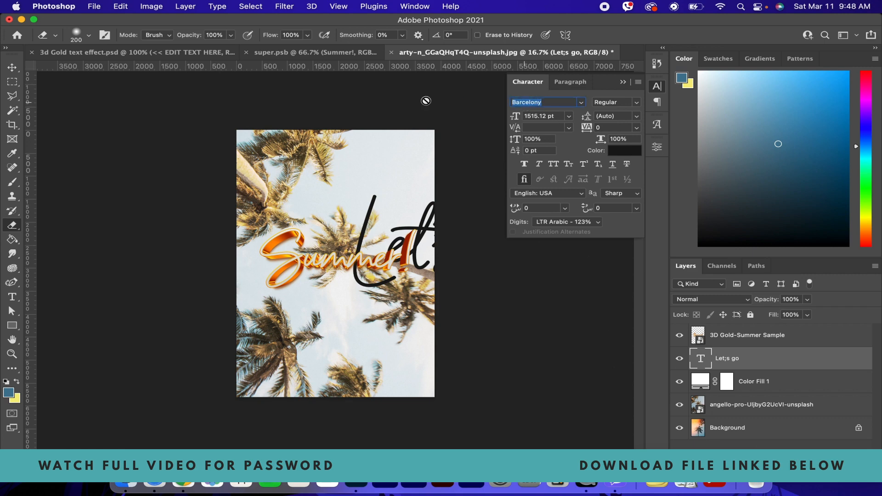
{"action": "type", "text": "open"}
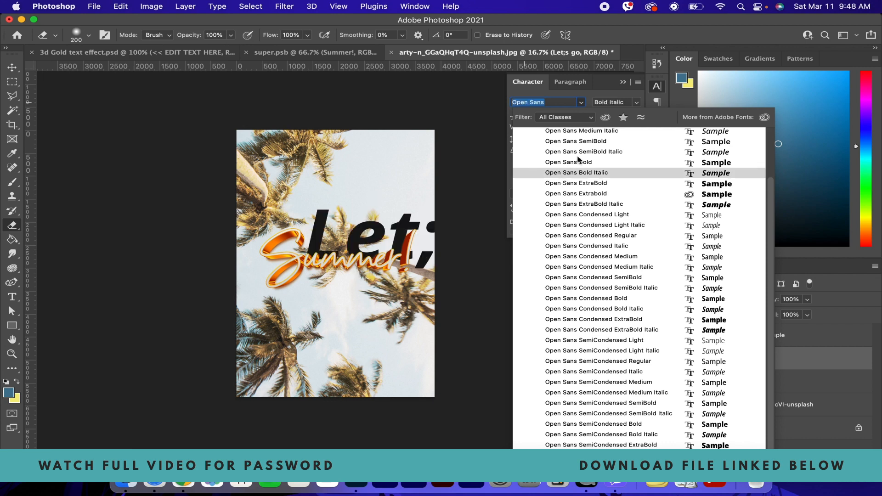
{"action": "scroll", "coordinate": [586, 145], "scroll_direction": "up", "scroll_amount": 3}
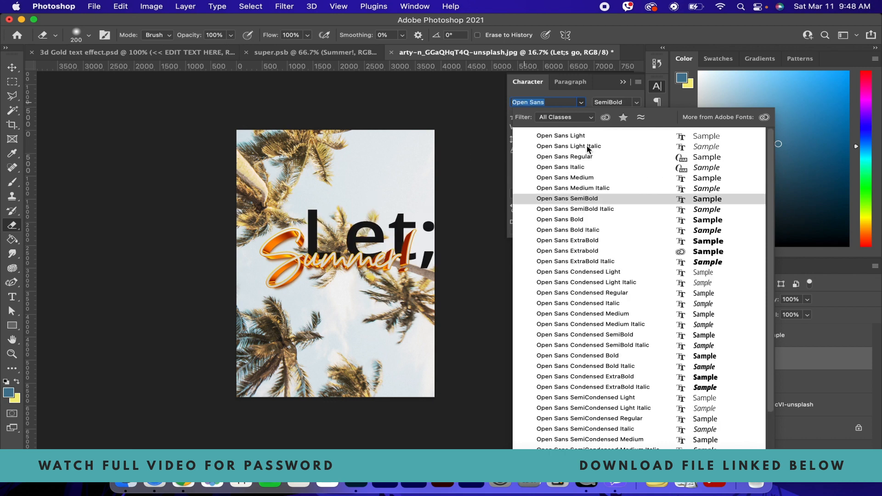
{"action": "left_click", "coordinate": [581, 179]}
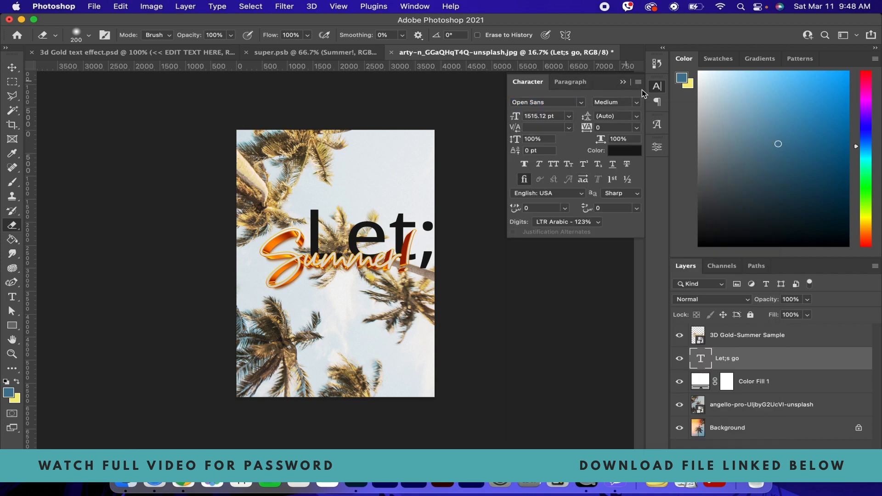
{"action": "left_click", "coordinate": [636, 103]}
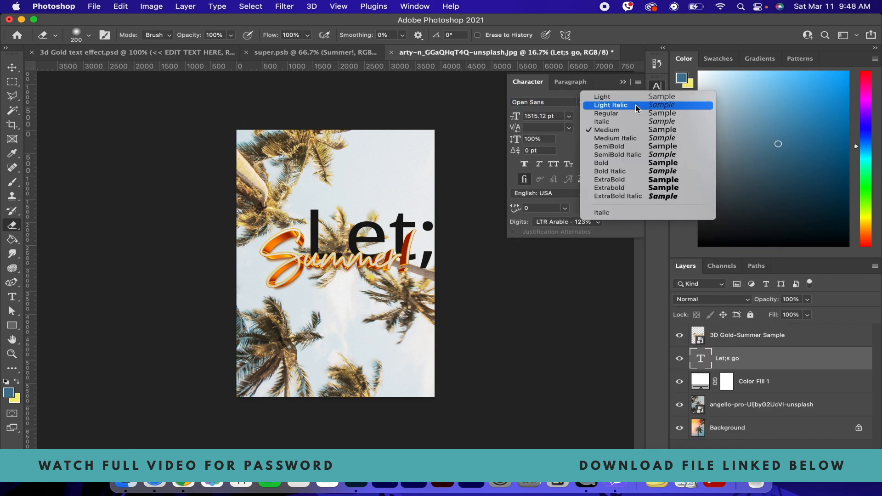
{"action": "left_click", "coordinate": [637, 139]}
Move the text line above the "Summer!" lettering and correct its semicolon to an apostrophe, giving "Let's go"
{"action": "left_click", "coordinate": [12, 70]}
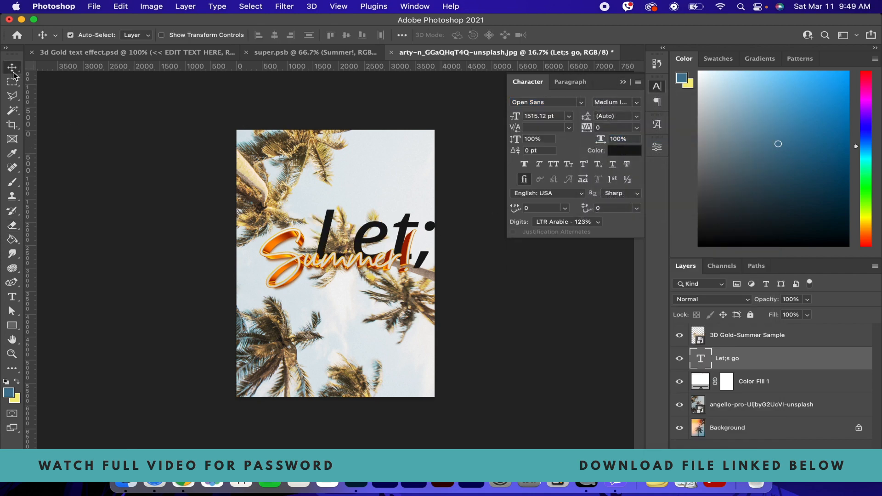
{"action": "left_click_drag", "start_coordinate": [387, 244], "coordinate": [312, 193]}
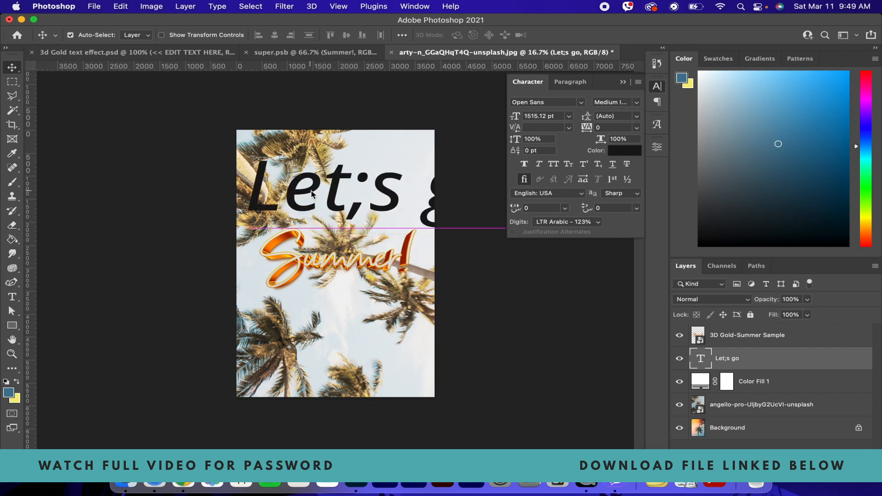
{"action": "key", "text": "t"}
{"action": "double_click", "coordinate": [363, 195]}
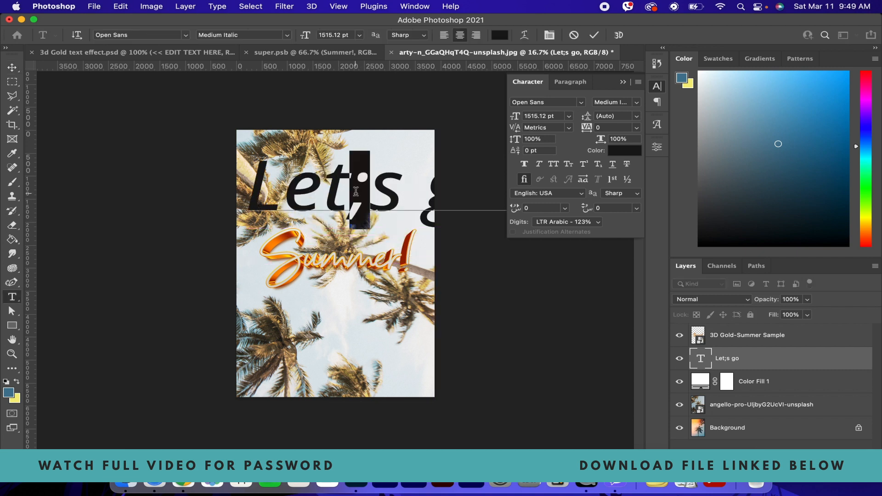
{"action": "type", "text": "'"}
Reduce the font size of the whole "Let's go" text to 493 pt
{"action": "key", "text": "super+a"}
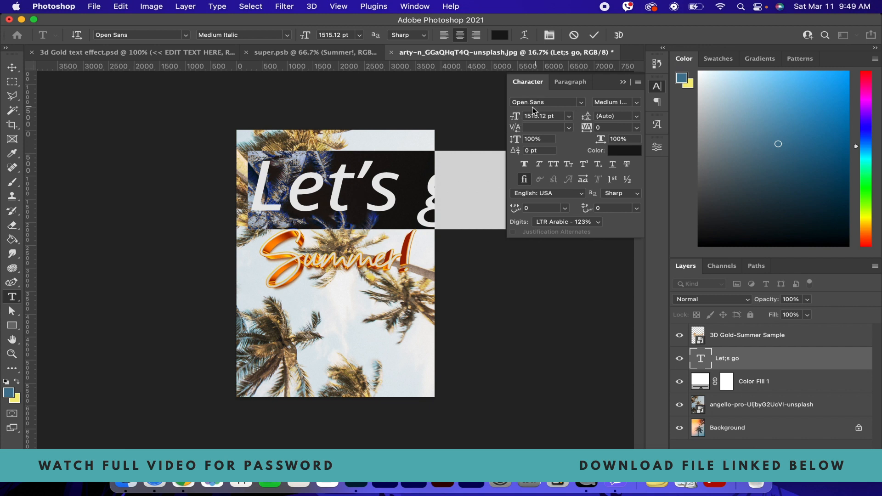
{"action": "left_click_drag", "start_coordinate": [515, 117], "coordinate": [154, 131]}
{"action": "left_click", "coordinate": [452, 198]}
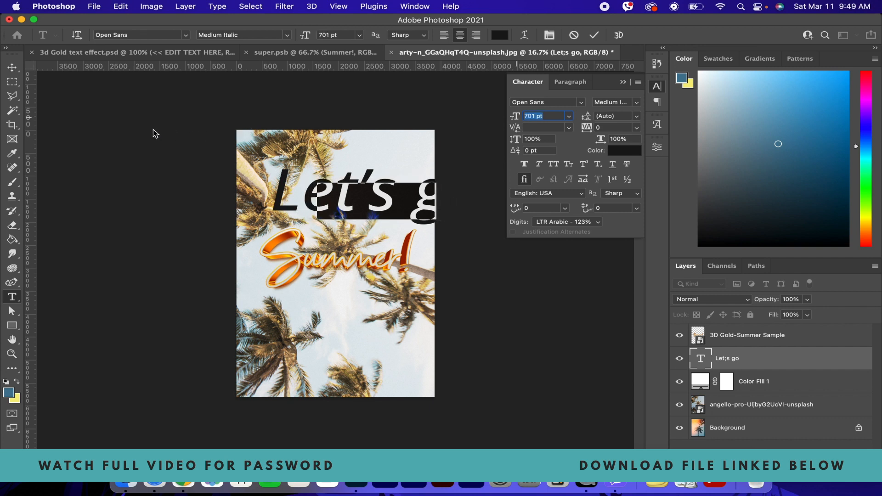
{"action": "left_click_drag", "start_coordinate": [515, 117], "coordinate": [387, 118]}
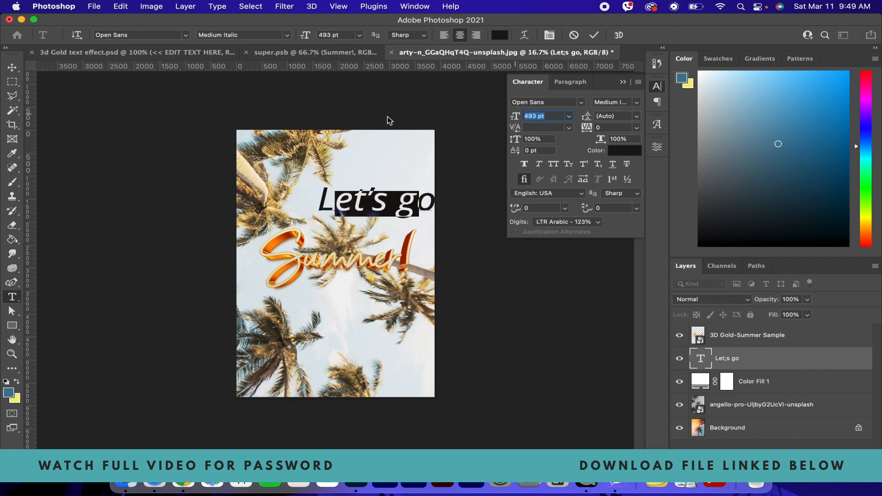
Reduce "Let's go" to 384 pt and arrange it closely above the middle of the "Summer!" lettering
{"action": "left_click", "coordinate": [12, 68]}
{"action": "left_click_drag", "start_coordinate": [398, 210], "coordinate": [361, 227]}
{"action": "left_click", "coordinate": [360, 265]}
{"action": "left_click_drag", "start_coordinate": [350, 264], "coordinate": [351, 265]}
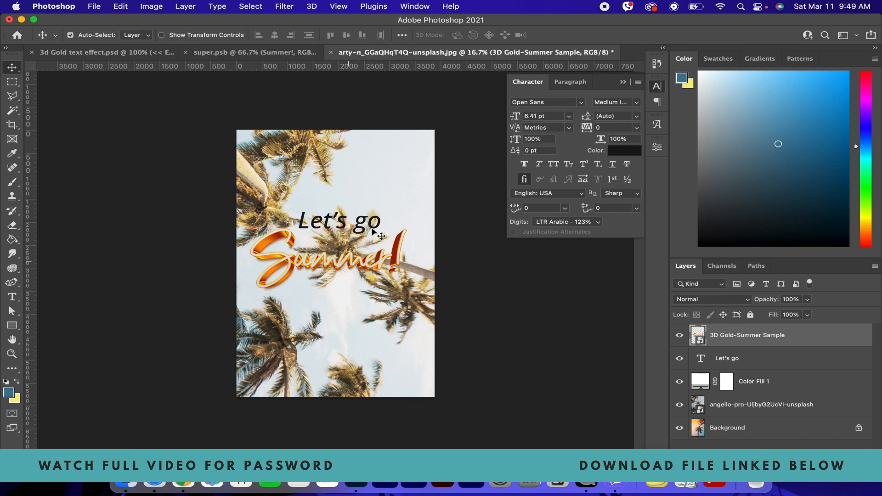
{"action": "left_click_drag", "start_coordinate": [361, 225], "coordinate": [377, 235]}
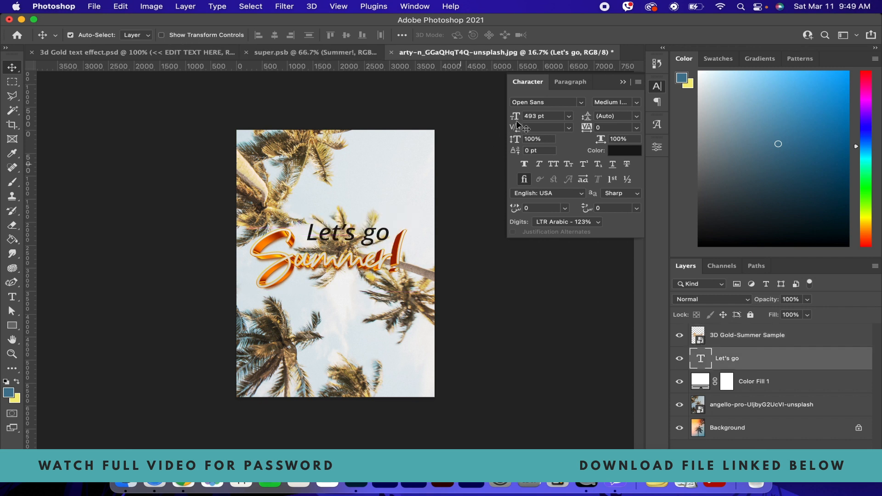
{"action": "left_click_drag", "start_coordinate": [516, 117], "coordinate": [428, 143]}
{"action": "left_click_drag", "start_coordinate": [370, 261], "coordinate": [379, 263]}
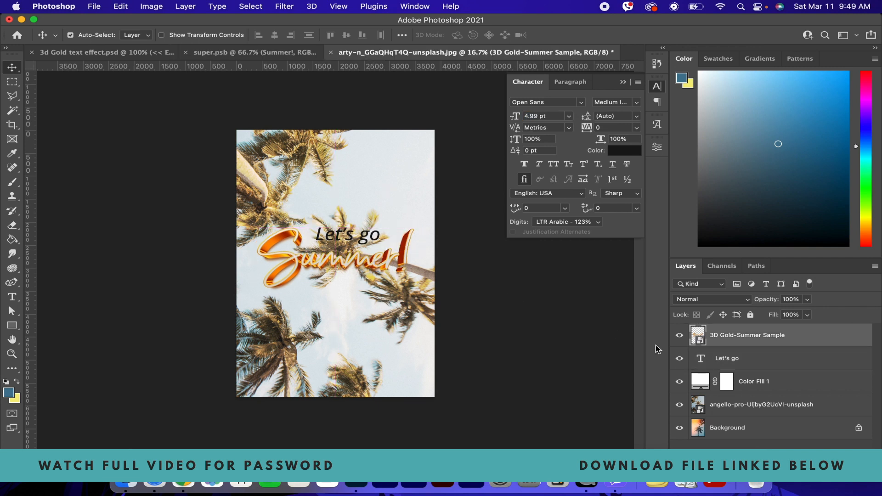
Lower the opacity of the white Color Fill 1 layer to 25%
{"action": "left_click", "coordinate": [761, 386]}
{"action": "left_click_drag", "start_coordinate": [771, 305], "coordinate": [740, 306]}
{"action": "left_click", "coordinate": [733, 301]}
{"action": "left_click", "coordinate": [719, 156]}
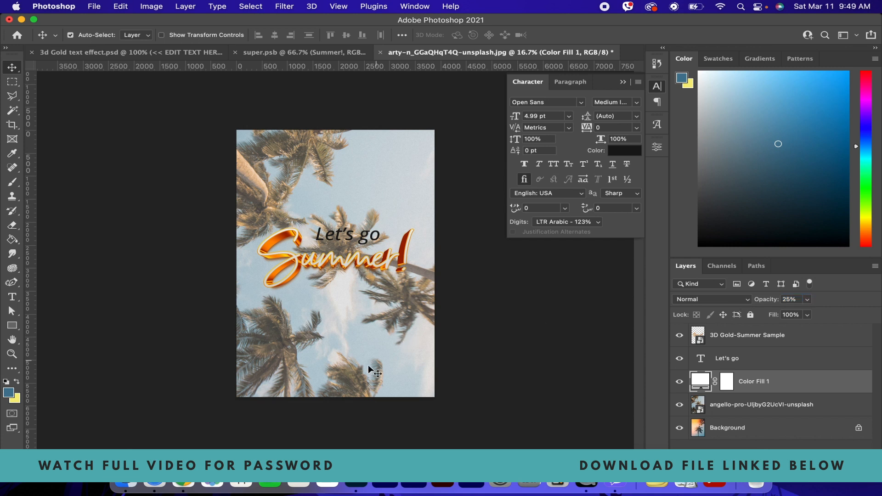
Scale the angello-pro palm photo layer to about 244% and reposition it so the palms frame the lettering across the canvas
{"action": "left_click", "coordinate": [754, 410]}
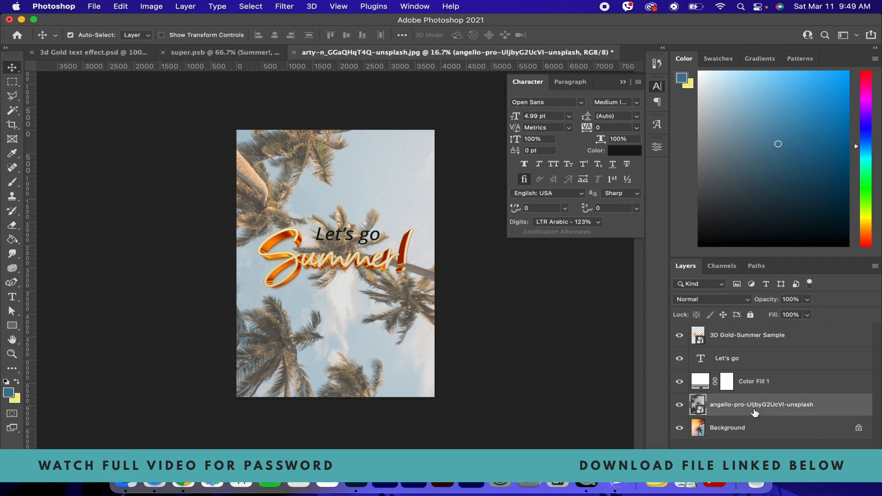
{"action": "left_click", "coordinate": [310, 365]}
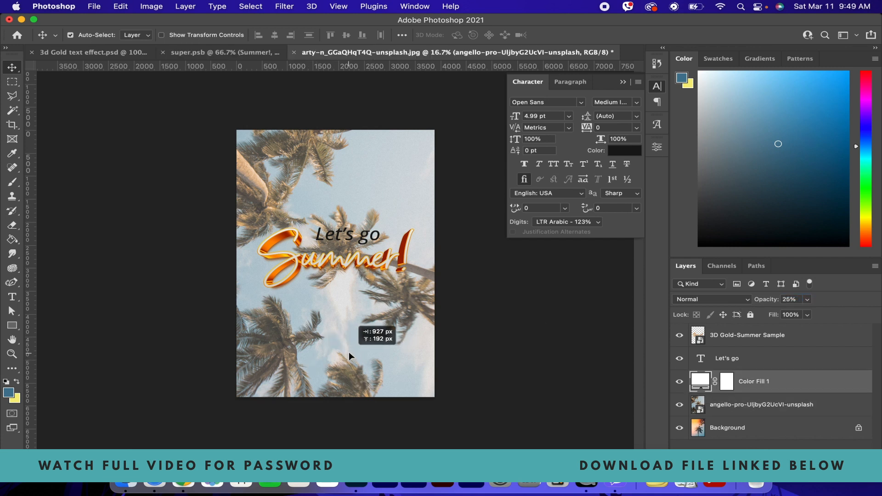
{"action": "left_click", "coordinate": [758, 407]}
{"action": "key", "text": "super+t"}
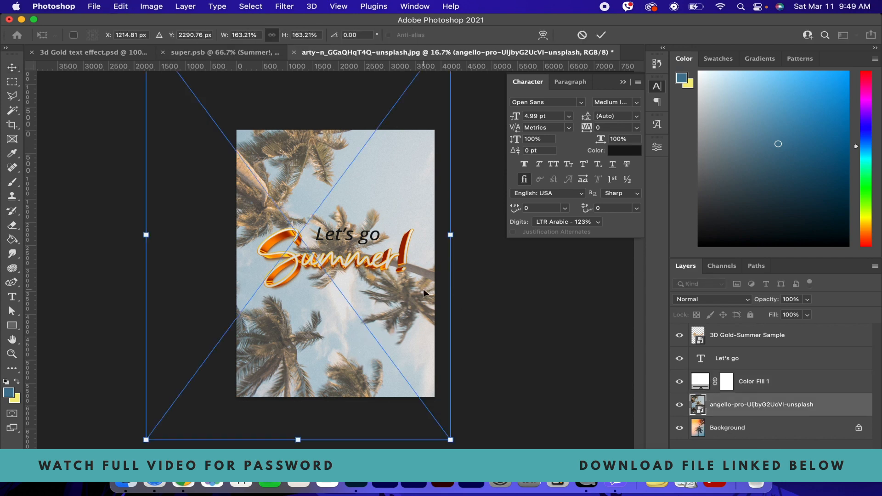
{"action": "left_click_drag", "start_coordinate": [152, 238], "coordinate": [1, 247]}
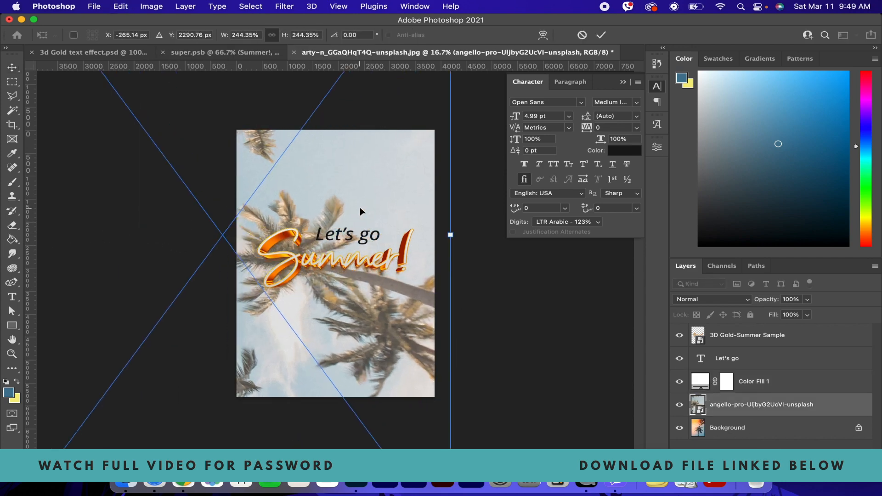
{"action": "left_click_drag", "start_coordinate": [360, 209], "coordinate": [460, 272]}
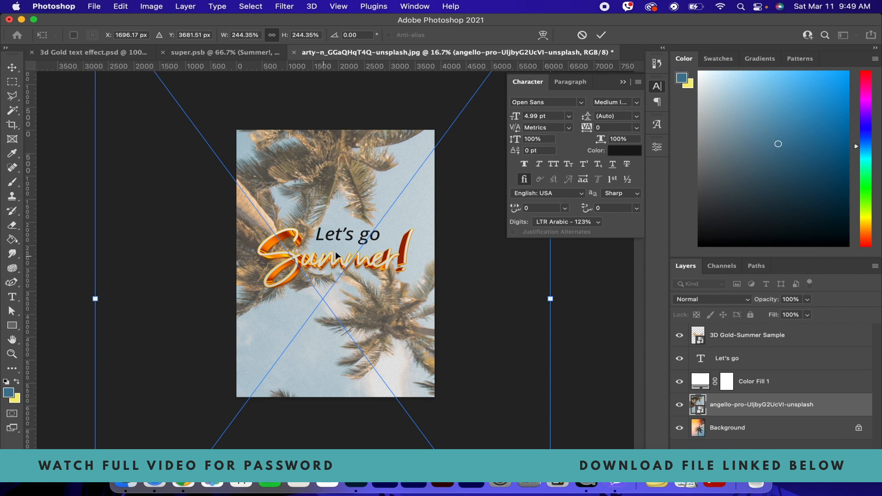
{"action": "left_click_drag", "start_coordinate": [326, 256], "coordinate": [354, 203]}
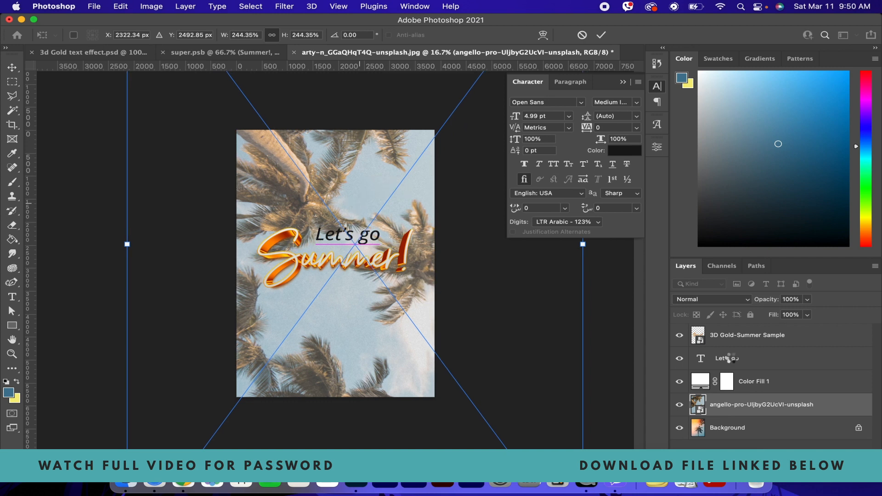
{"action": "key", "text": "Return"}
Change the "Let's go" text color to white
{"action": "left_click", "coordinate": [751, 360]}
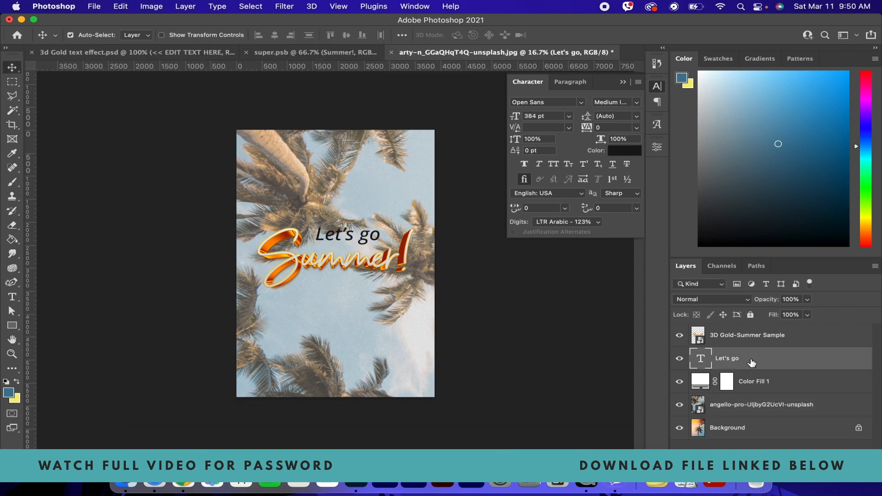
{"action": "left_click", "coordinate": [633, 156]}
{"action": "left_click", "coordinate": [367, 268]}
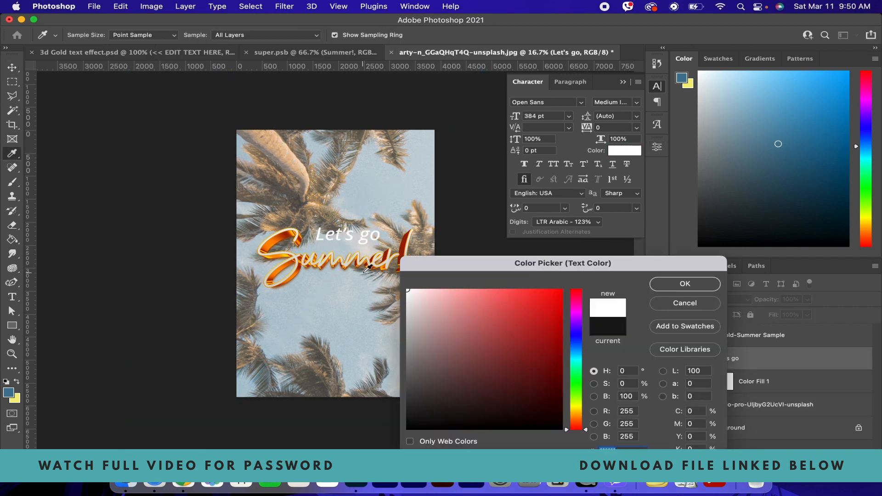
{"action": "left_click", "coordinate": [685, 283]}
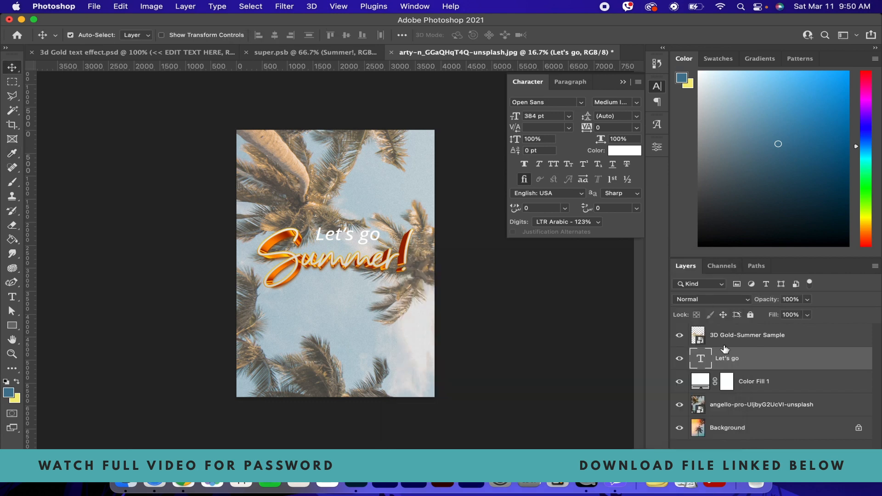
Add a near-black drop shadow to the "Let's go" layer with angle -39°, distance 25 px, spread 18% and size 81 px
{"action": "double_click", "coordinate": [789, 362]}
{"action": "left_click", "coordinate": [395, 424]}
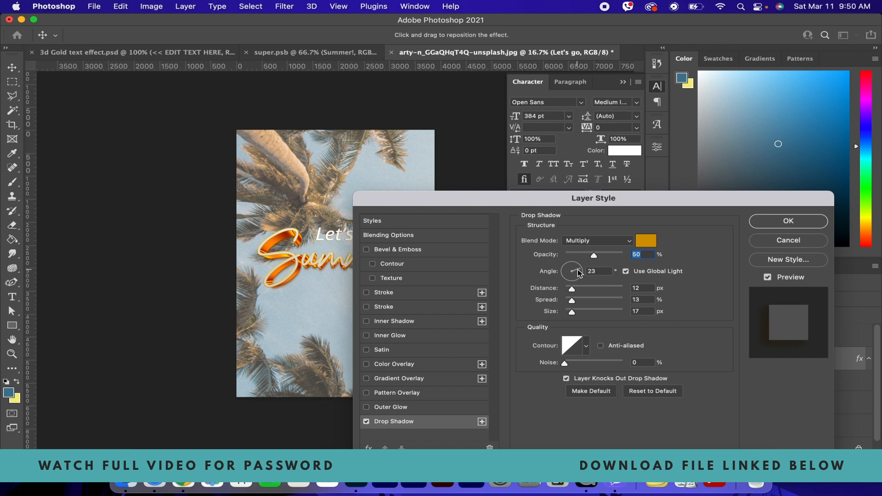
{"action": "left_click_drag", "start_coordinate": [579, 273], "coordinate": [580, 279]}
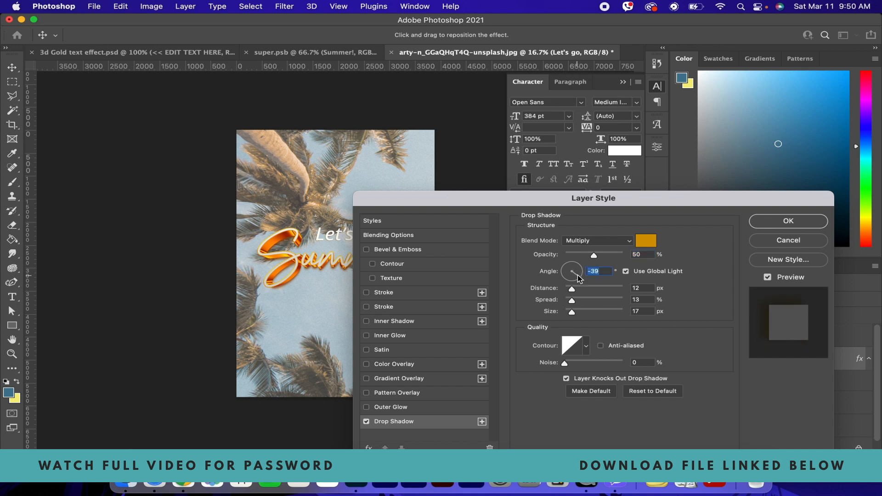
{"action": "left_click", "coordinate": [574, 302]}
{"action": "left_click_drag", "start_coordinate": [575, 315], "coordinate": [588, 315]}
{"action": "left_click", "coordinate": [646, 241]}
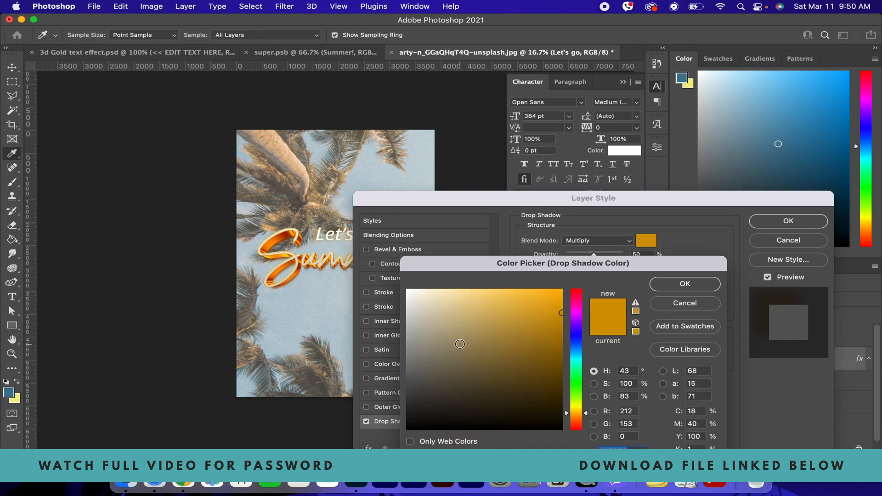
{"action": "left_click_drag", "start_coordinate": [460, 344], "coordinate": [407, 395]}
{"action": "left_click", "coordinate": [670, 287]}
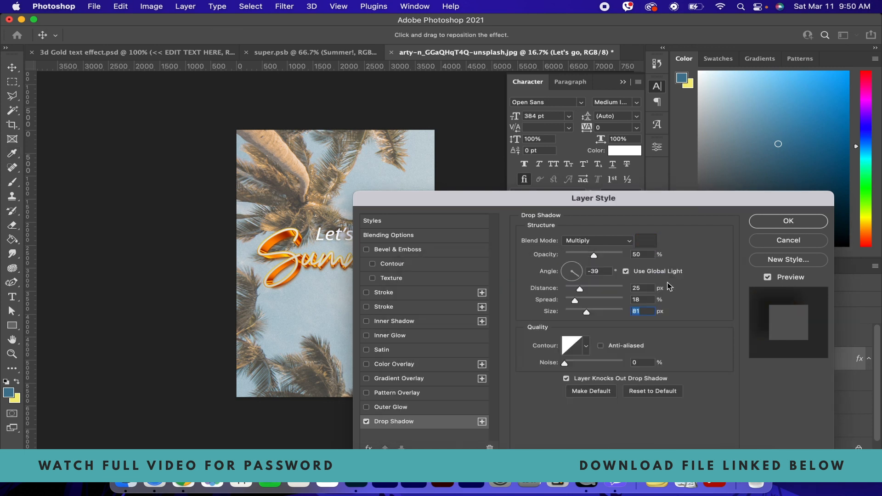
Refine the "Let's go" drop shadow to 56% opacity, 142° angle, 32 px distance, 21% spread and 109 px size, and apply it
{"action": "left_click", "coordinate": [597, 257]}
{"action": "left_click_drag", "start_coordinate": [580, 290], "coordinate": [564, 265]}
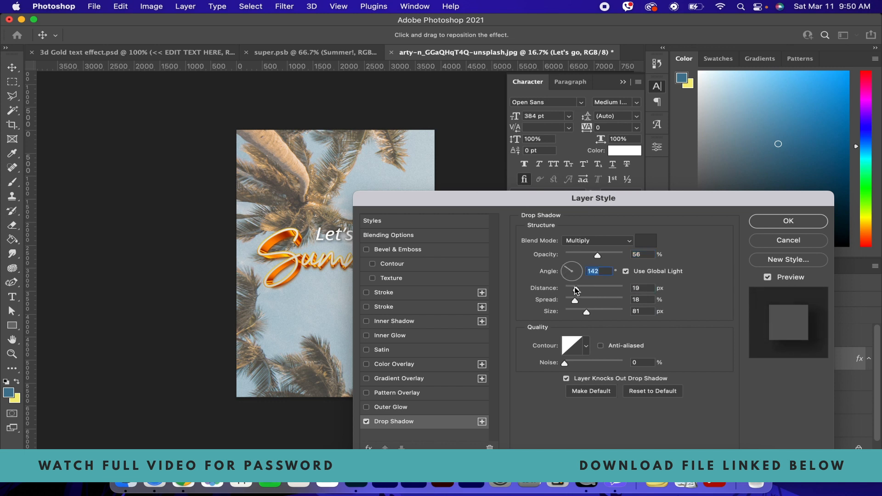
{"action": "left_click", "coordinate": [584, 289]}
{"action": "left_click", "coordinate": [576, 300]}
{"action": "left_click_drag", "start_coordinate": [587, 312], "coordinate": [593, 311]}
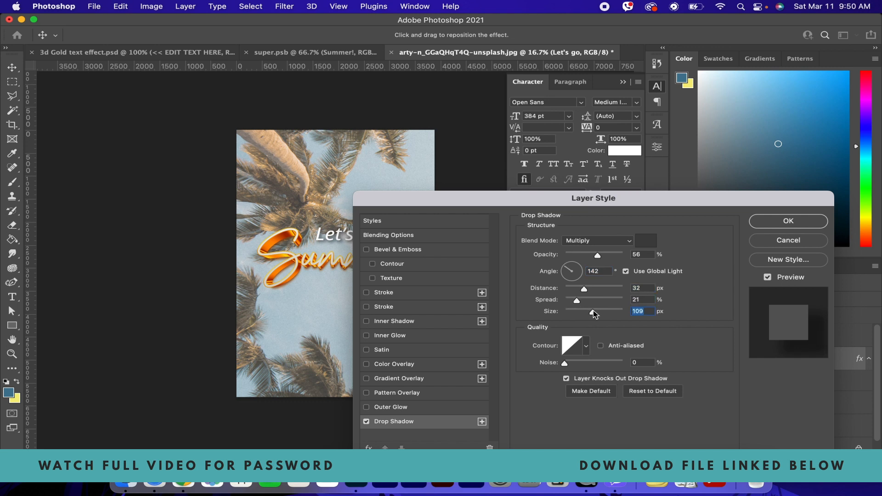
{"action": "left_click_drag", "start_coordinate": [526, 201], "coordinate": [441, 226]}
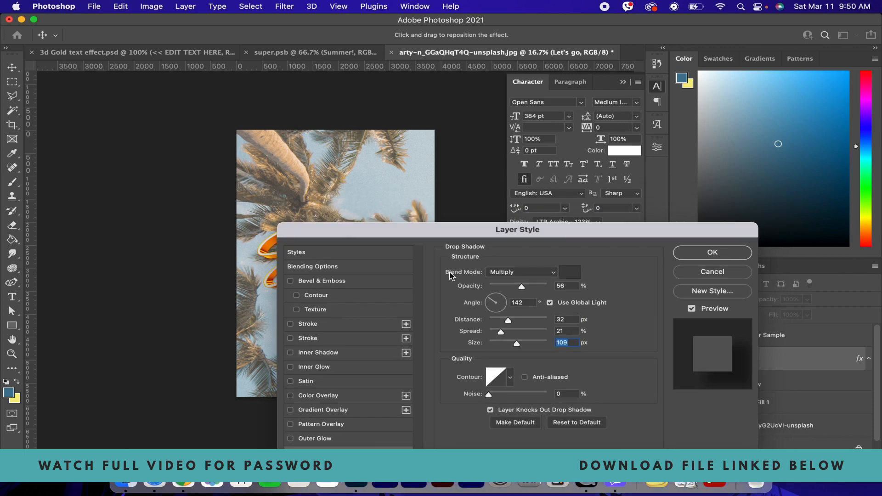
{"action": "left_click", "coordinate": [701, 253]}
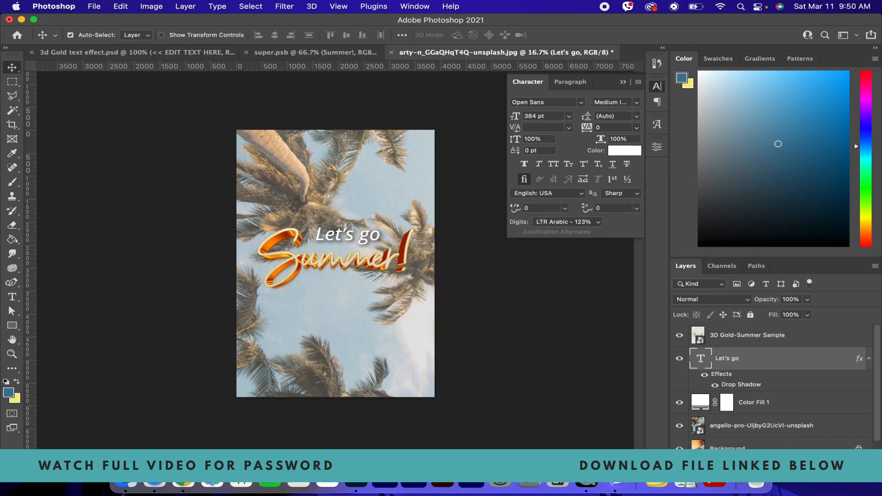
Add a gradient fill layer above the "Let's go" text layer and set its style to Radial
{"action": "left_click", "coordinate": [777, 458]}
{"action": "left_click", "coordinate": [831, 221]}
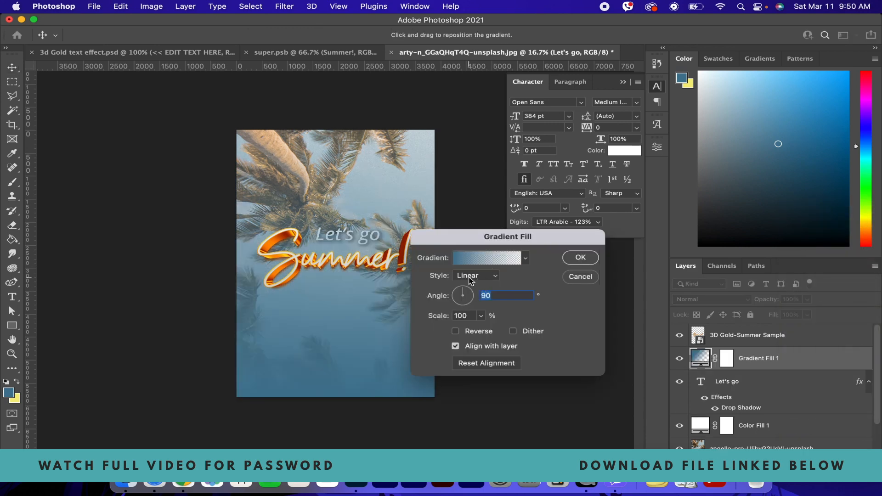
{"action": "left_click", "coordinate": [470, 277]}
{"action": "left_click", "coordinate": [474, 286]}
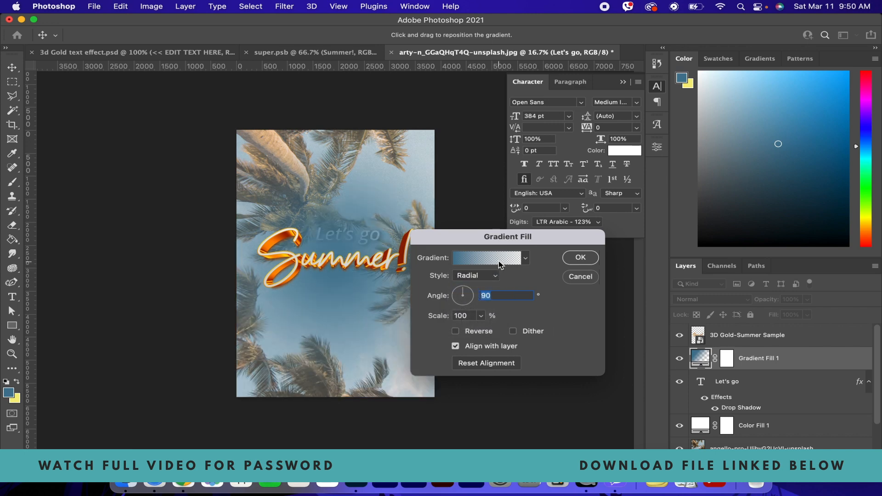
Recolor the gradient's starting color stop to white and apply the gradient fill
{"action": "left_click", "coordinate": [500, 265]}
{"action": "left_click", "coordinate": [432, 329]}
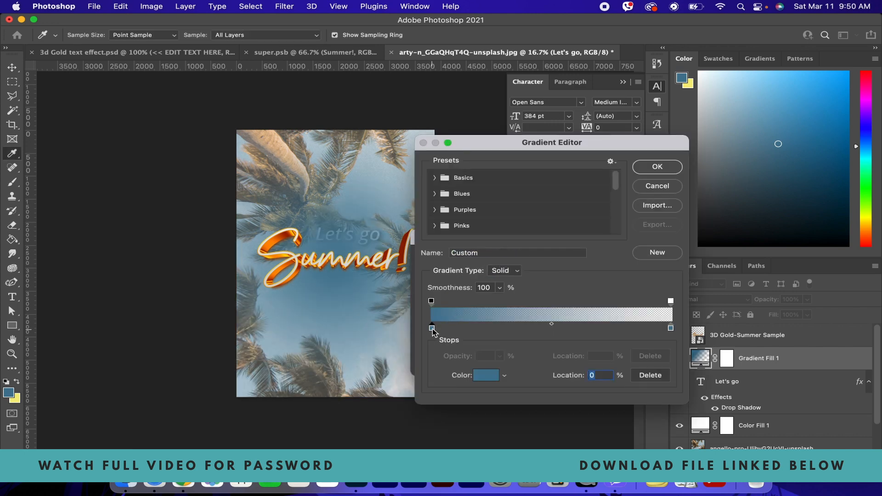
{"action": "left_click", "coordinate": [487, 375]}
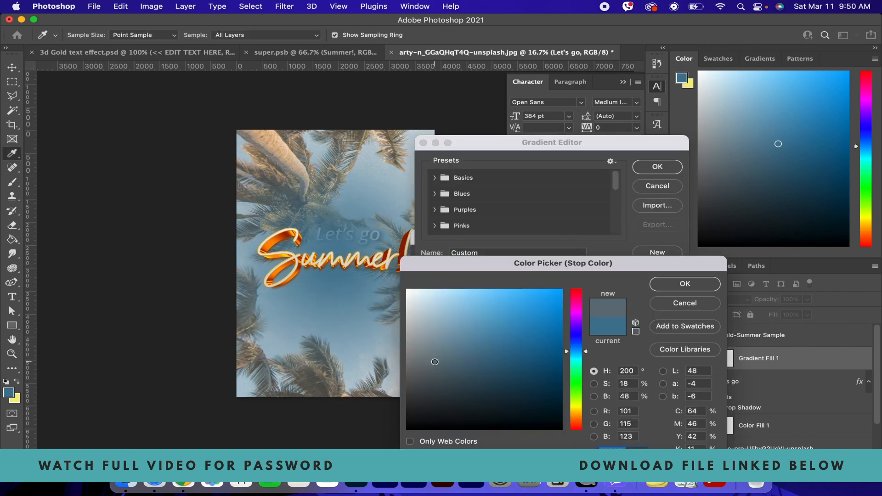
{"action": "left_click", "coordinate": [377, 409]}
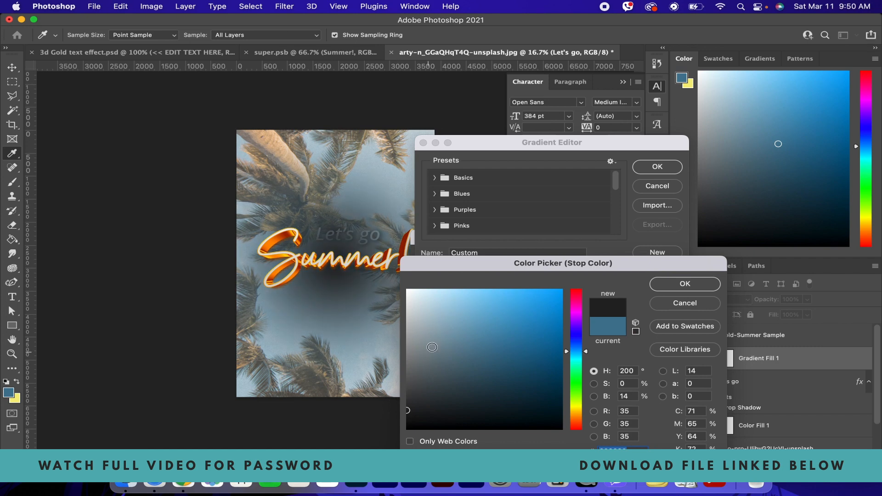
{"action": "left_click", "coordinate": [359, 248]}
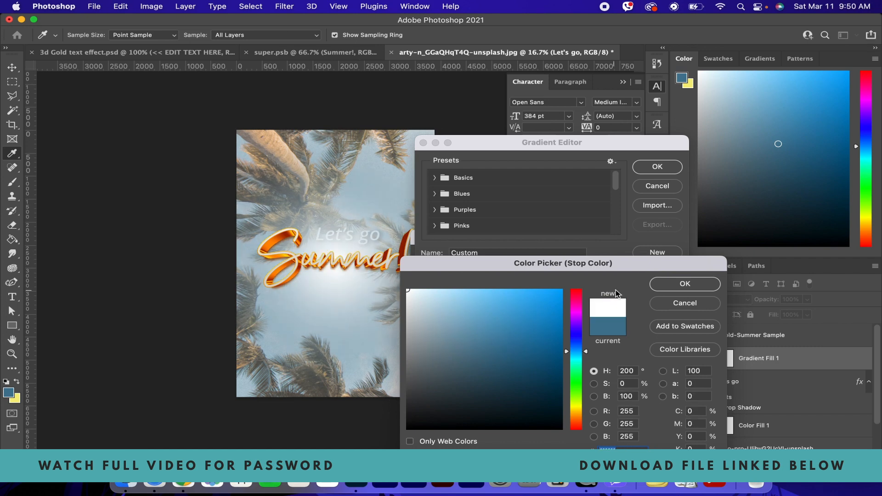
{"action": "left_click", "coordinate": [685, 283]}
{"action": "left_click", "coordinate": [657, 166]}
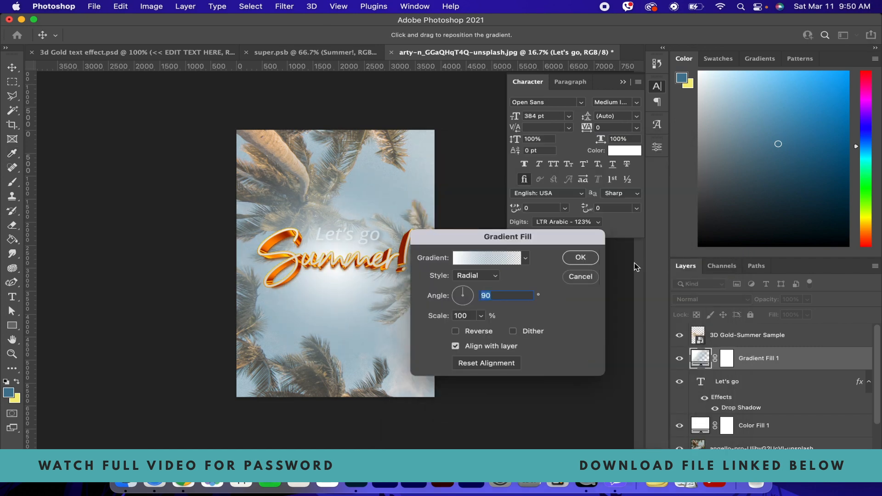
{"action": "left_click", "coordinate": [581, 257]}
Lower the gradient fill layer's opacity to 45% and move it beneath the "Let's go" text layer
{"action": "left_click_drag", "start_coordinate": [772, 303], "coordinate": [737, 304]}
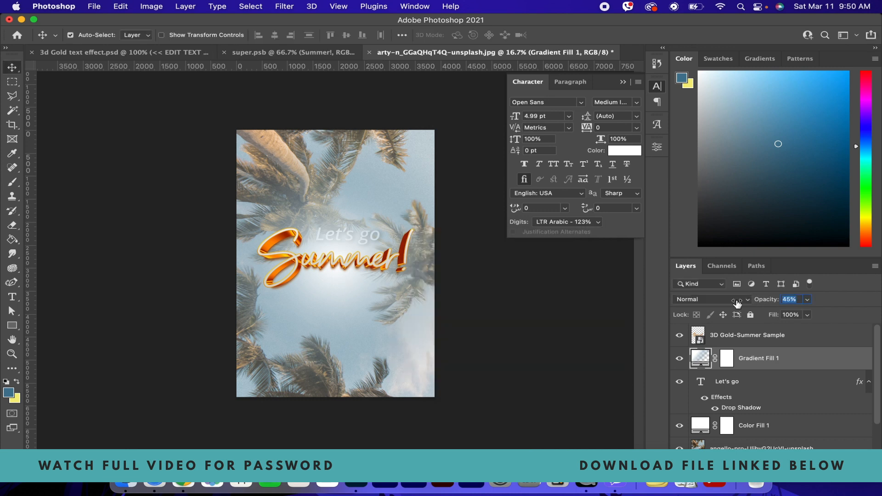
{"action": "left_click_drag", "start_coordinate": [778, 366], "coordinate": [779, 426]}
{"action": "left_click", "coordinate": [752, 347]}
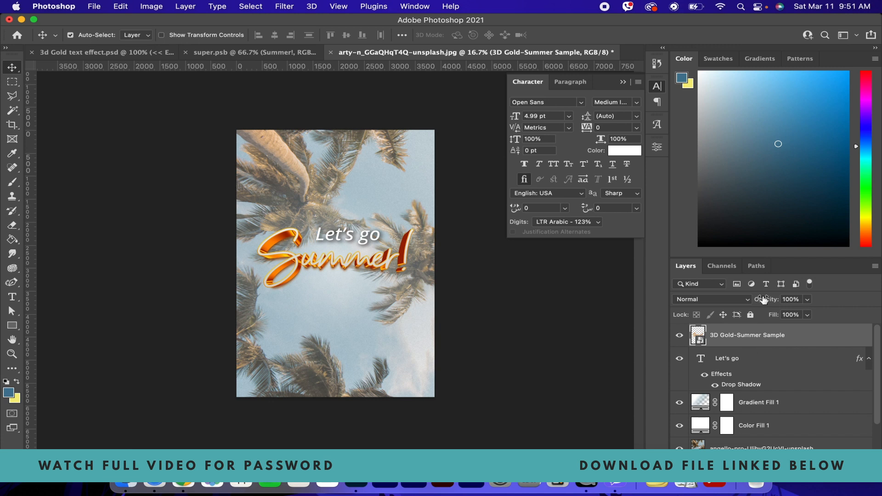
Reduce the "Let's go" drop shadow's opacity to 42% and apply it
{"action": "double_click", "coordinate": [734, 386]}
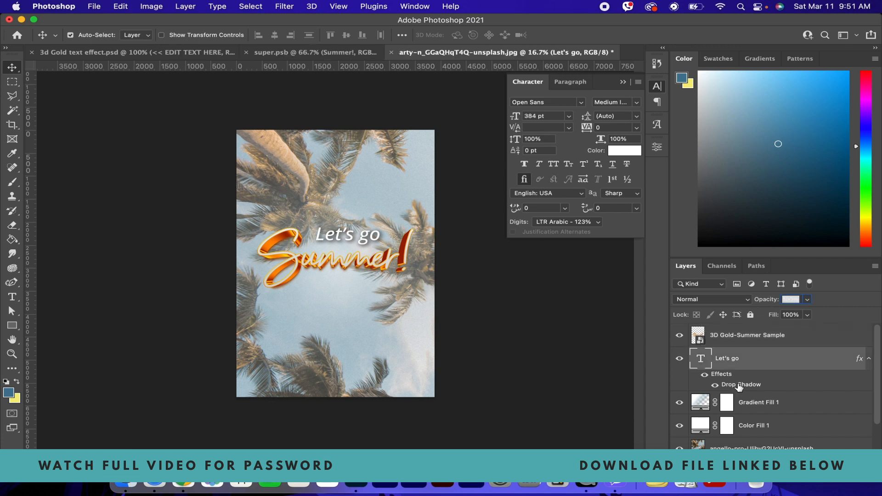
{"action": "left_click", "coordinate": [511, 256]}
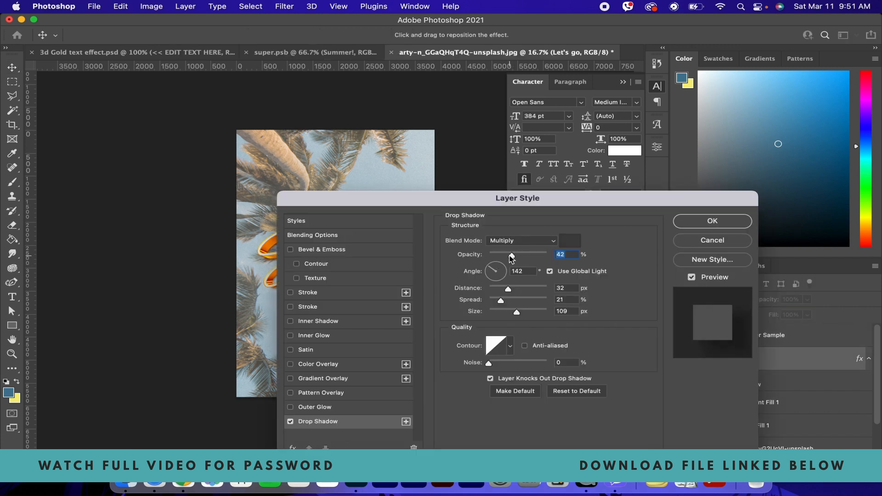
{"action": "left_click", "coordinate": [689, 222]}
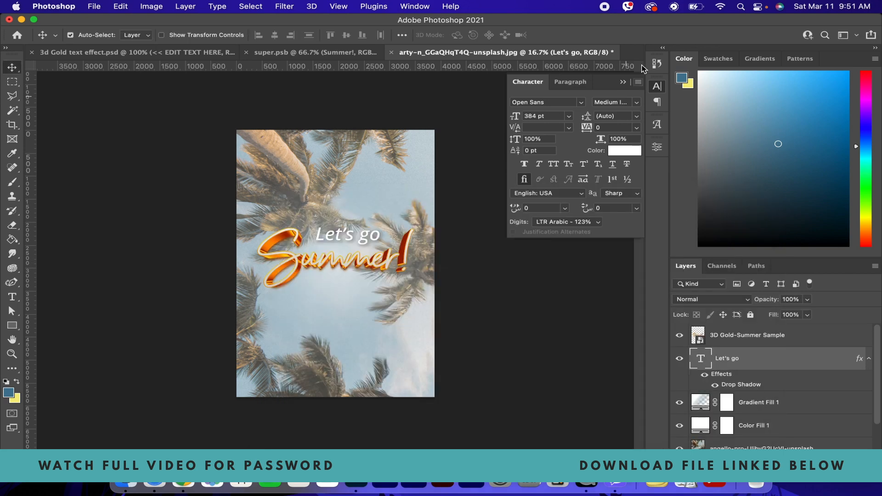
Collapse the character settings, examine the palm composition full screen and enlarged, and switch to the 3d Gold text effect.psd document
{"action": "left_click", "coordinate": [624, 80]}
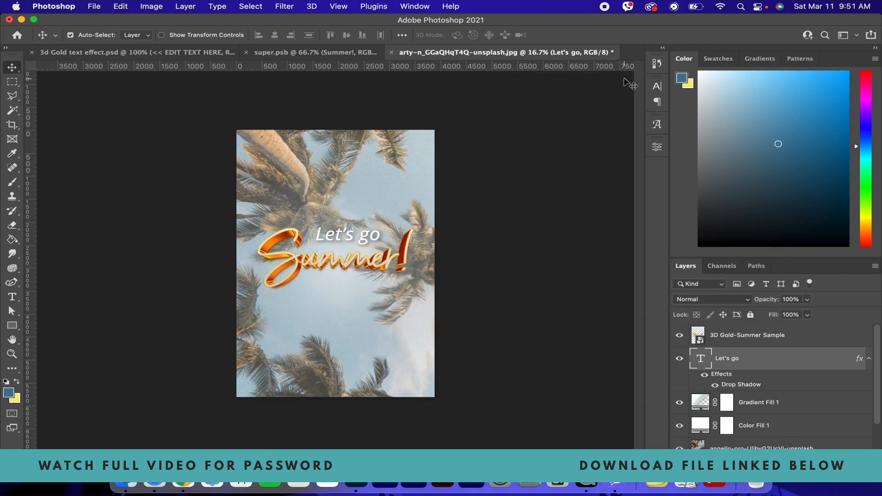
{"action": "key", "text": "f"}
{"action": "key", "text": "f"}
{"action": "key", "text": "super+plus"}
{"action": "key", "text": "super+plus"}
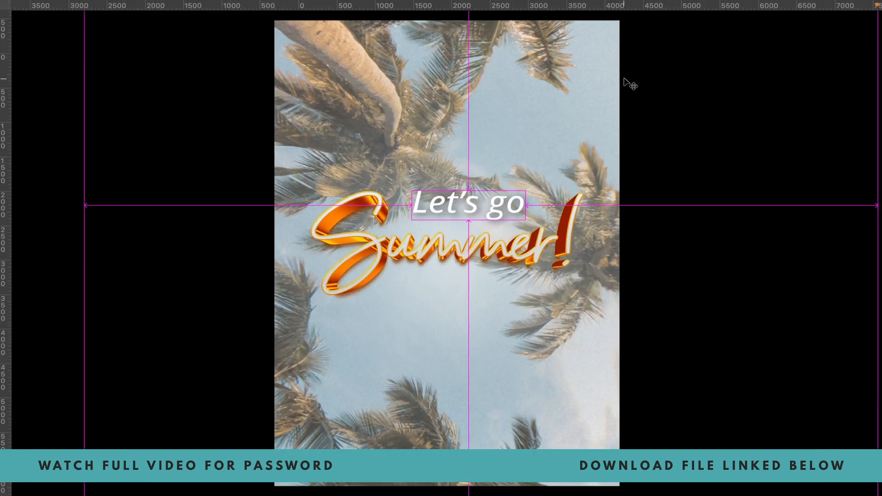
{"action": "key", "text": "super+plus"}
{"action": "key", "text": "super+plus"}
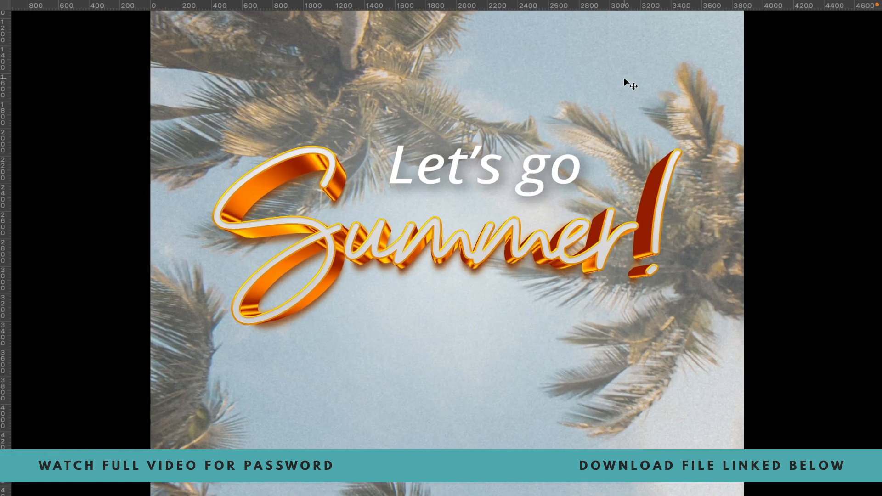
{"action": "key", "text": "super+0"}
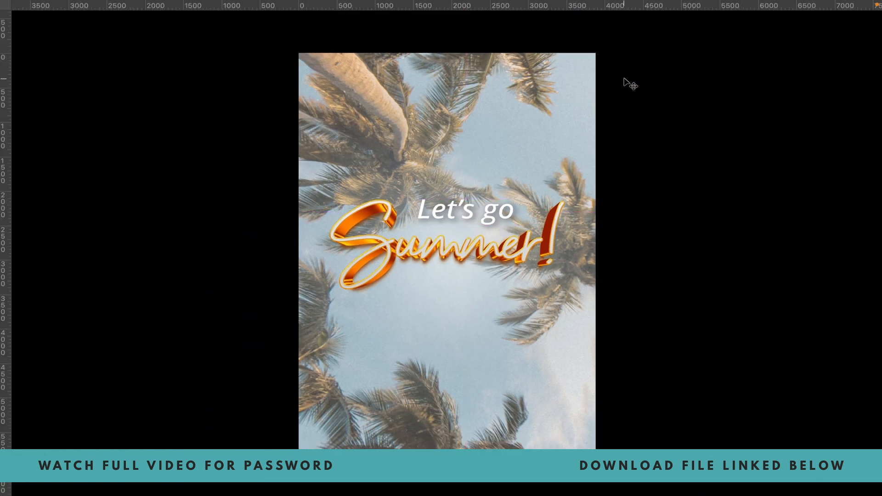
{"action": "key", "text": "f"}
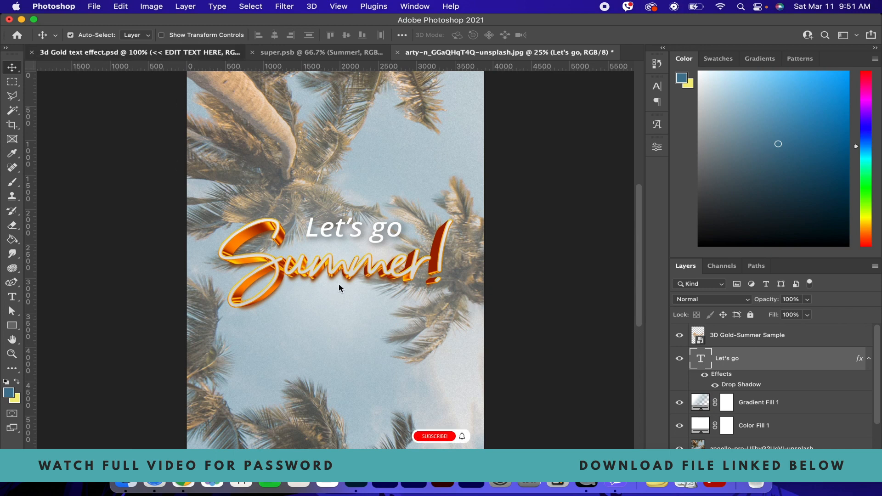
{"action": "key", "text": "ctrl+Tab"}
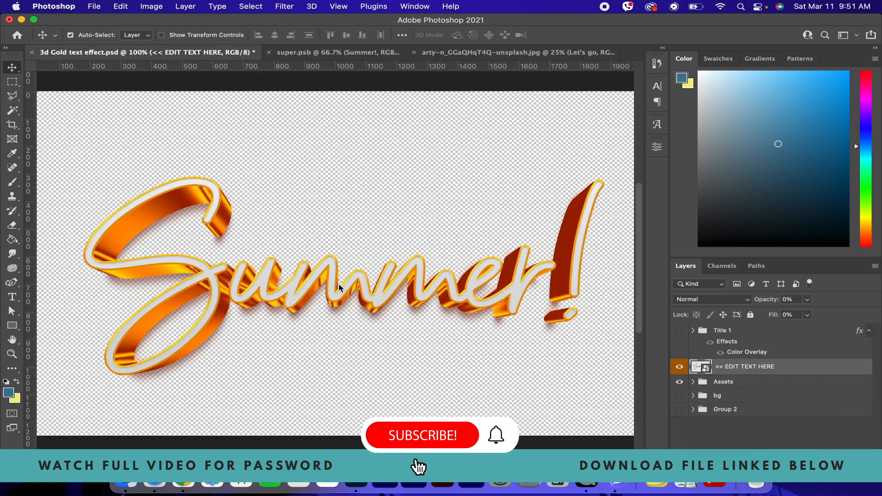